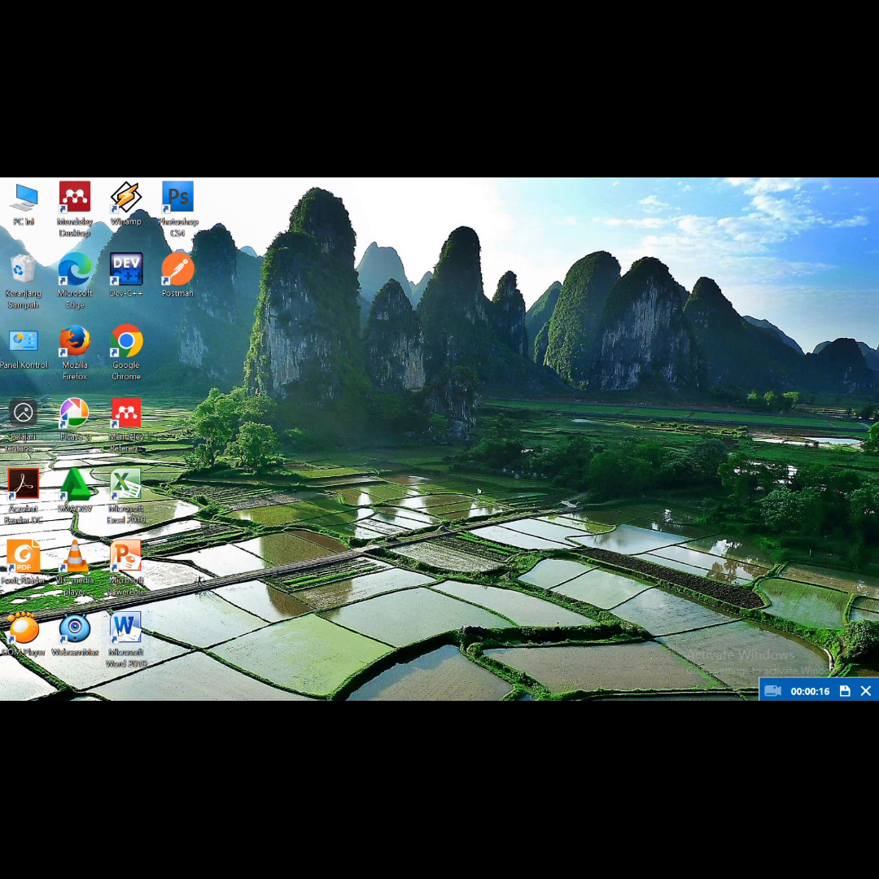
Step: Open a blank Word document, dismiss the activation notice, and enter the lines AvbnVSAHAWGJFDUETW, SHGWECDHWGECD, S VDXHGEW and XHEFCDEYGCDJ
double_click(124, 631)
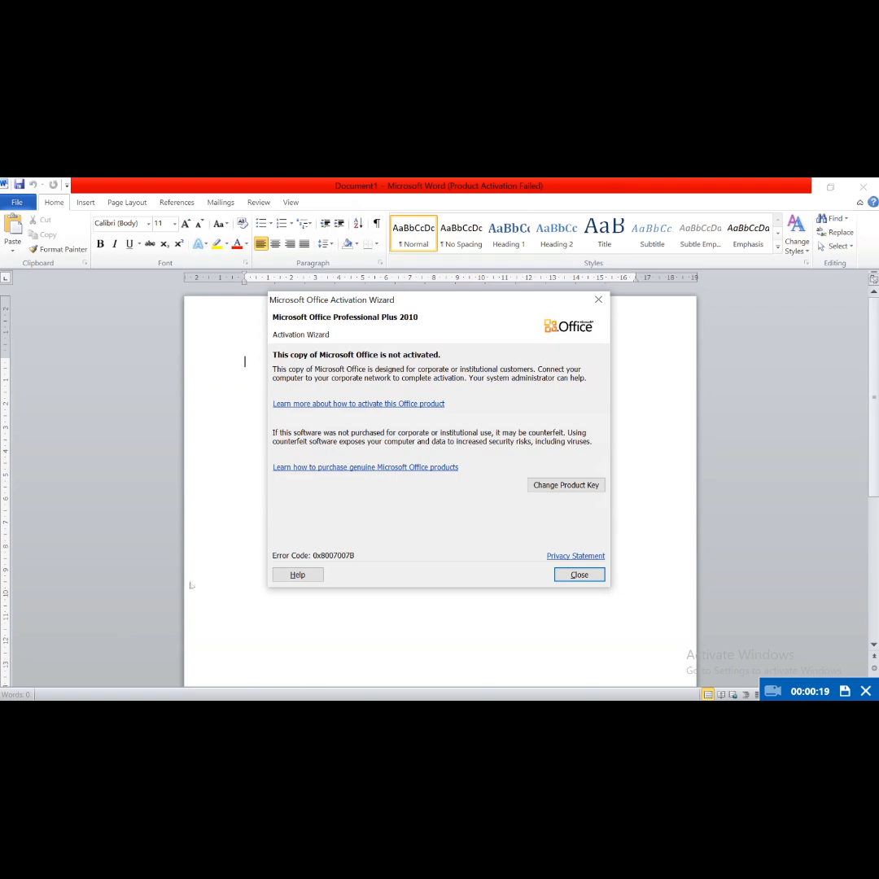
left_click(598, 299)
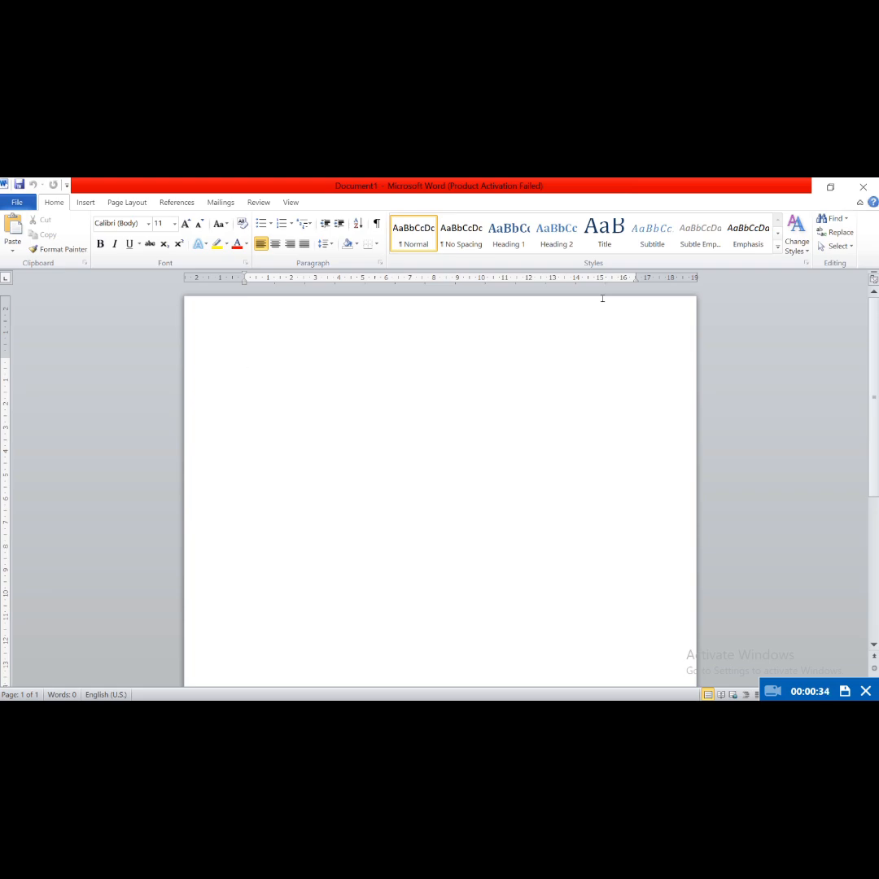
type("AvbnVSAHAWGJFDUETW")
key("Return")
type("SHGWECDHWGECD")
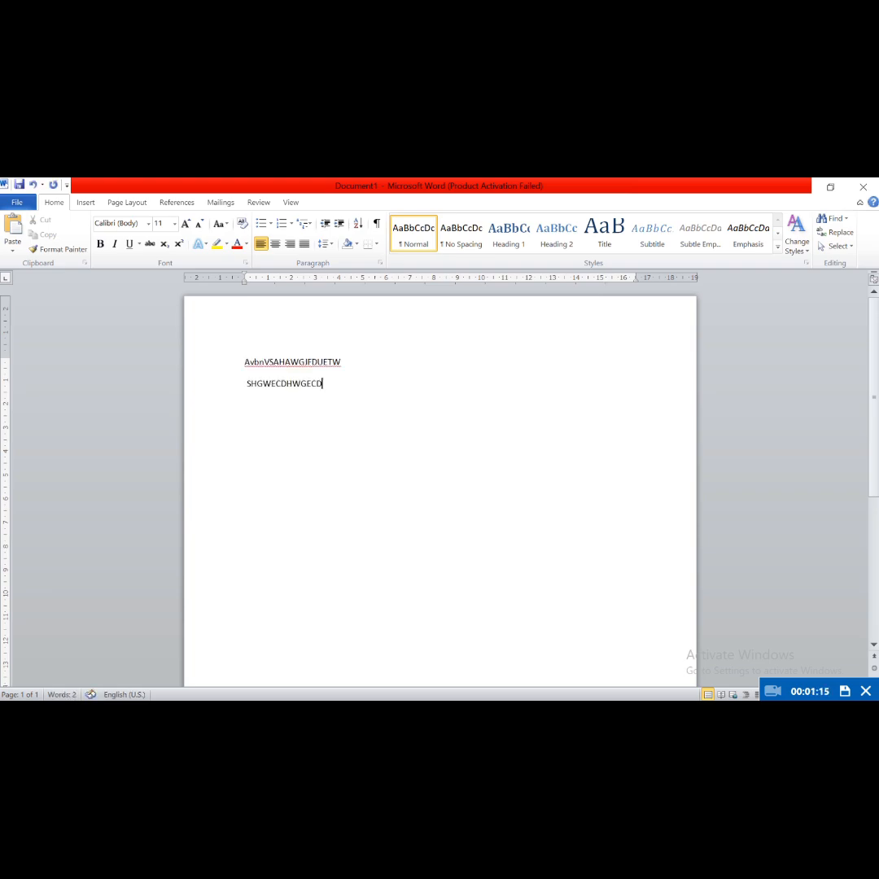
key("Return")
type("S VDXHGEW")
key("Return")
type("RHEFCDEYGCDJ")
Step: Insert a table with three columns and four rows below the last line of text
left_click(88, 202)
left_click(96, 235)
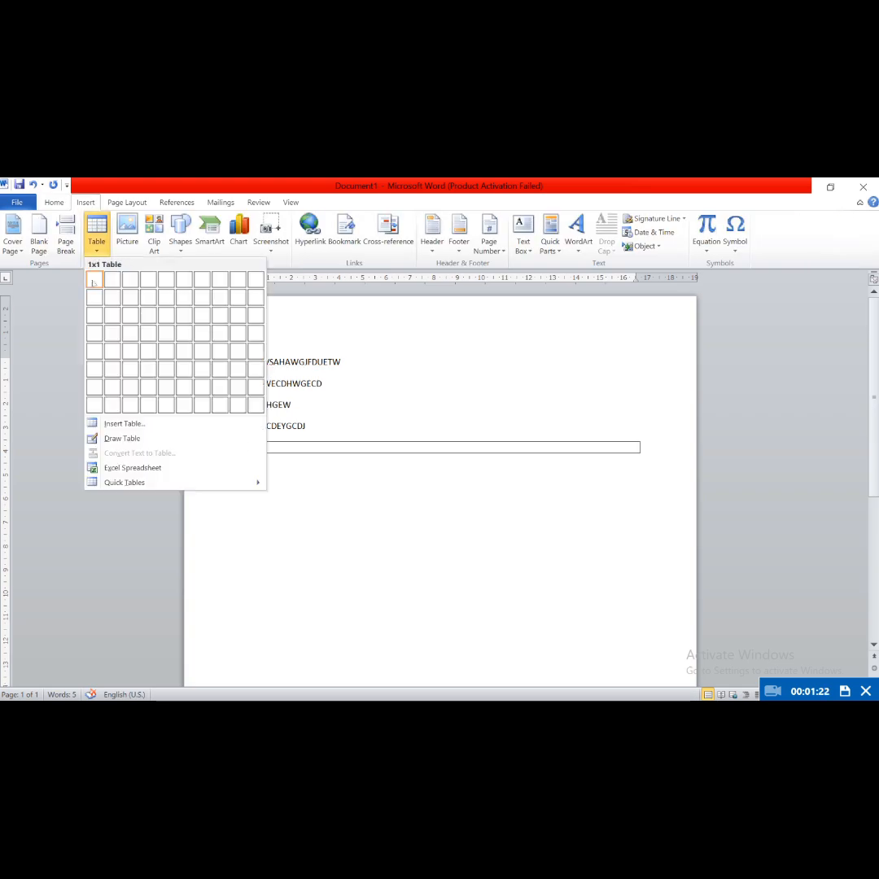
left_click(130, 332)
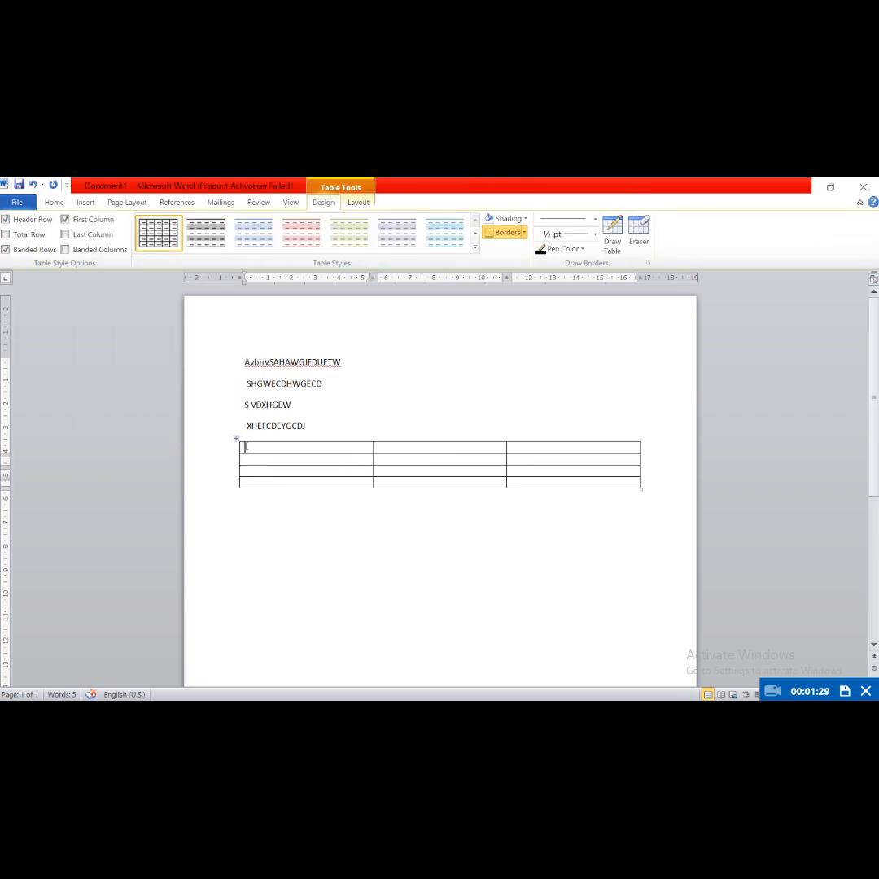
Step: Insert a page break at the table so that it starts on the following page
left_click(127, 202)
left_click(219, 218)
left_click(248, 246)
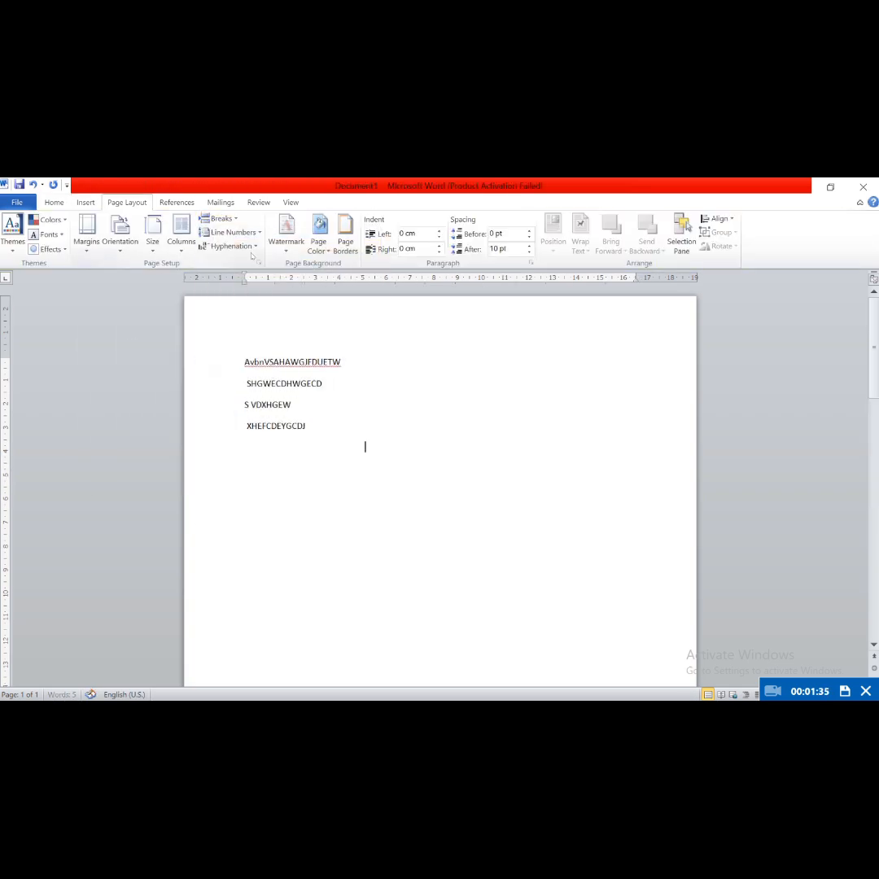
scroll(358, 440, "down", 2)
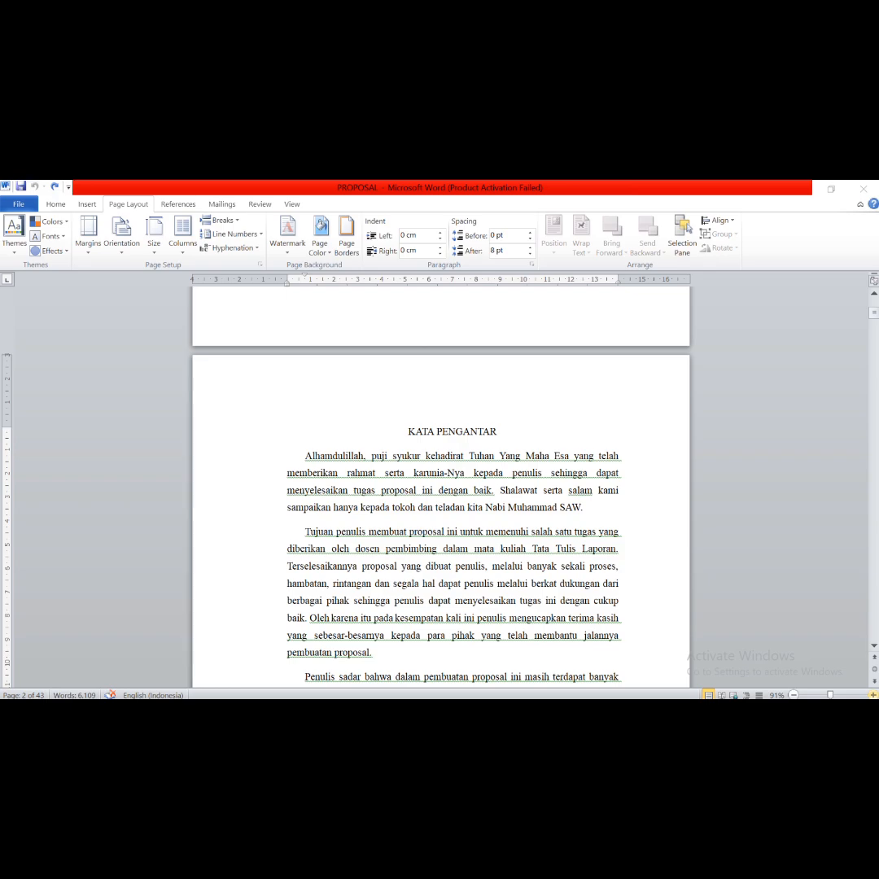
Step: Insert a column break before the paragraph "Penulis sadar bahwa" in KATA PENGANTAR and lay the section out in two columns
scroll(307, 516, "down", 4)
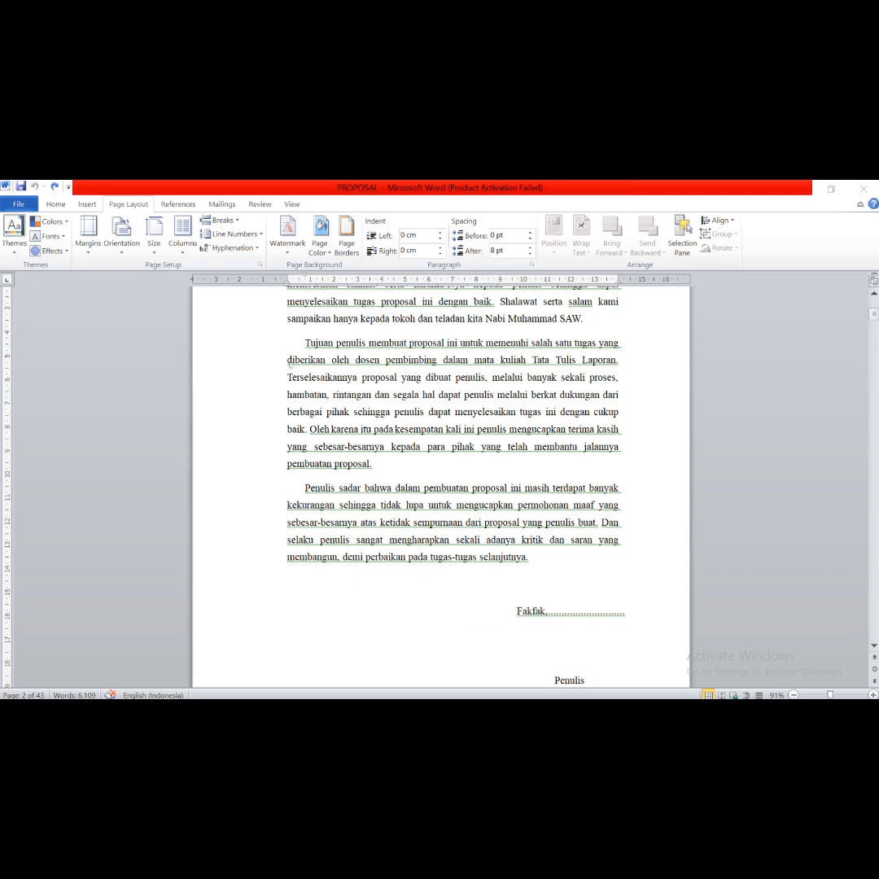
left_click(306, 343)
left_click(221, 220)
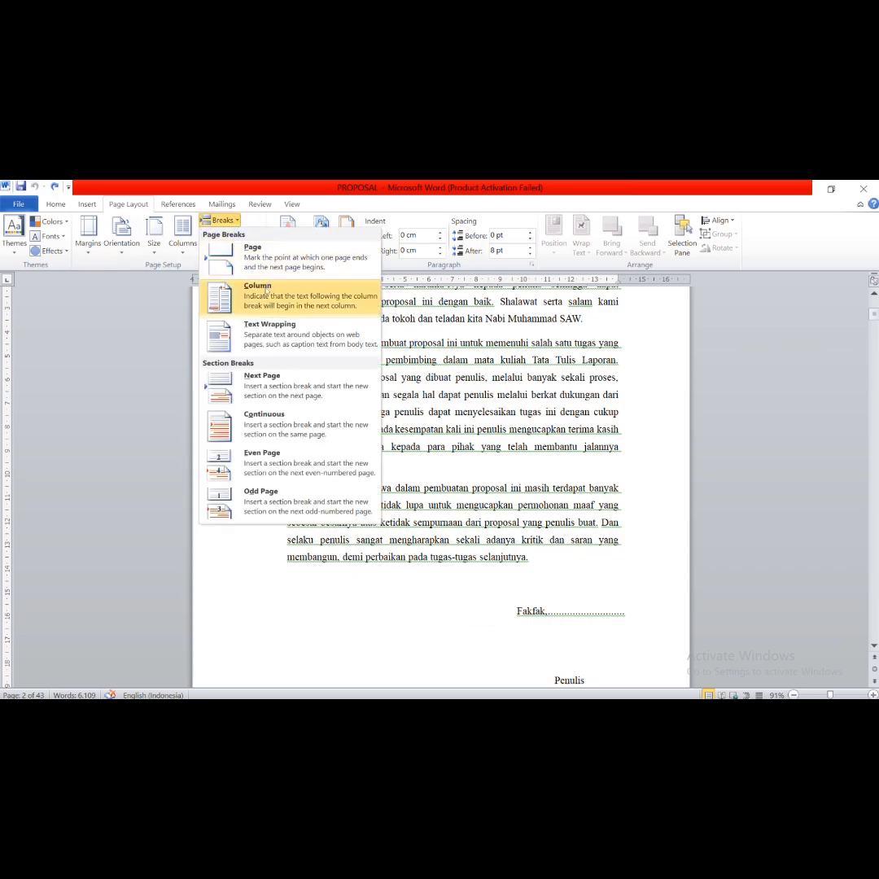
left_click(267, 290)
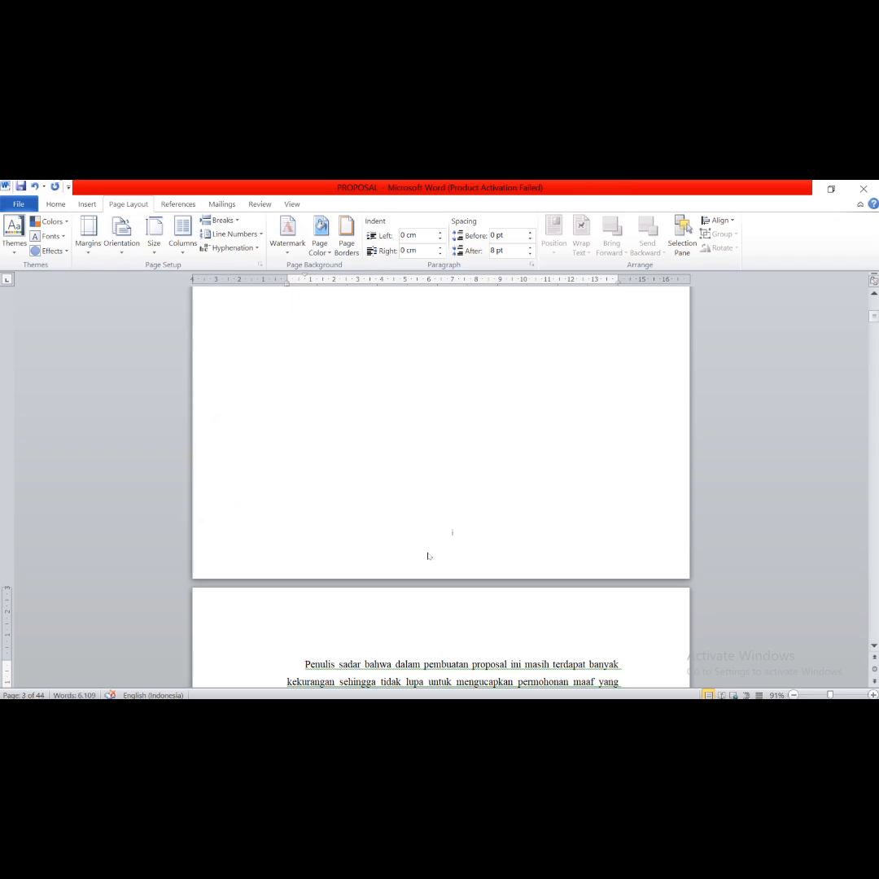
left_click(187, 248)
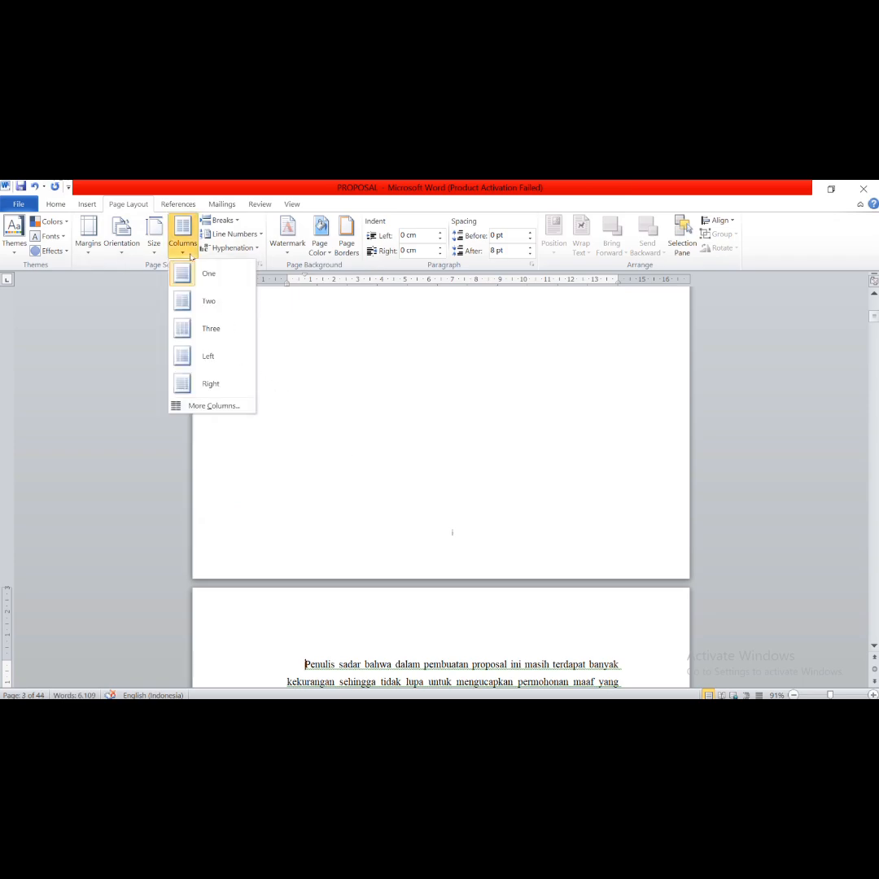
left_click(209, 300)
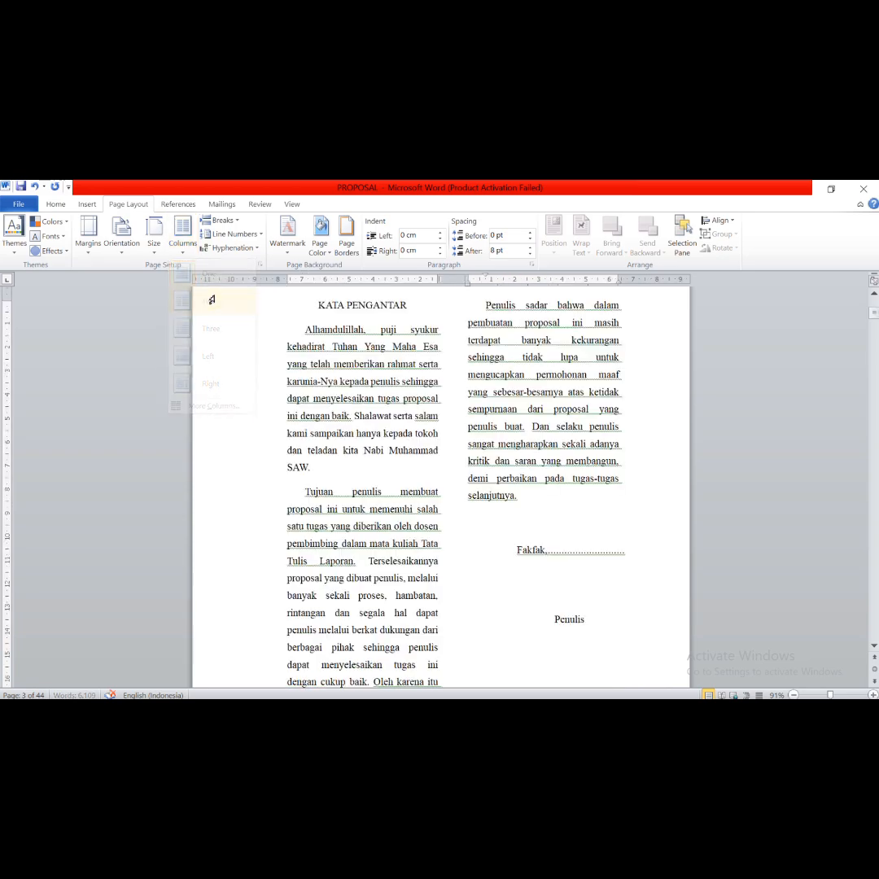
Step: Change the KATA PENGANTAR section to a three-column layout
left_click(192, 244)
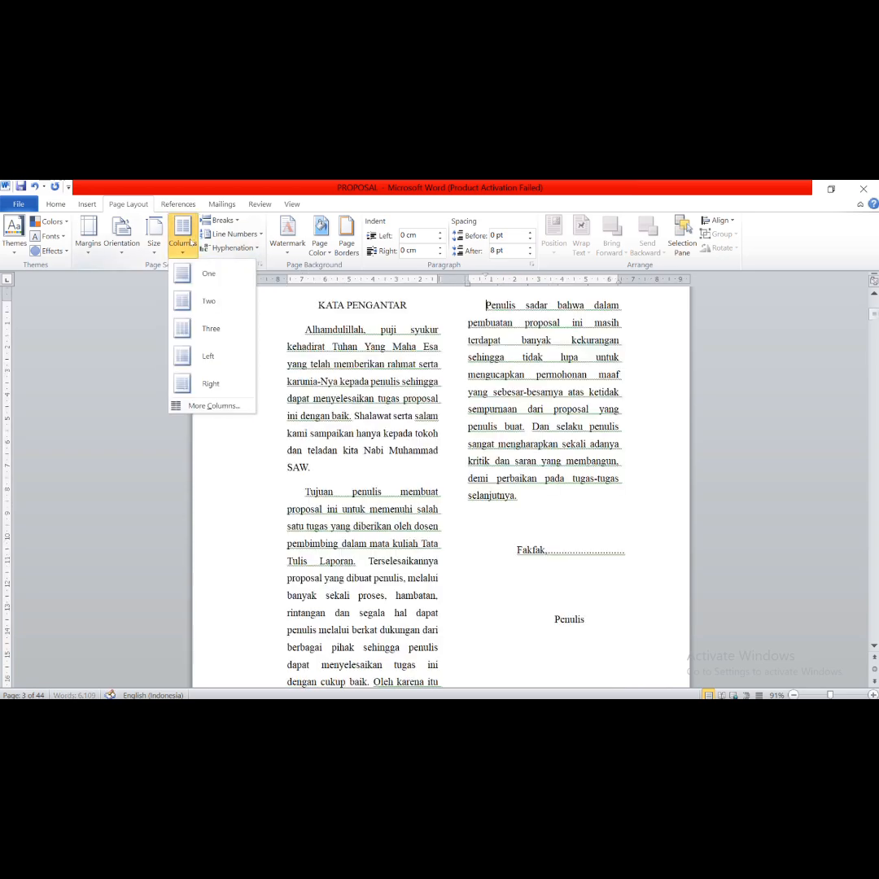
left_click(213, 334)
scroll(450, 477, "up", 2)
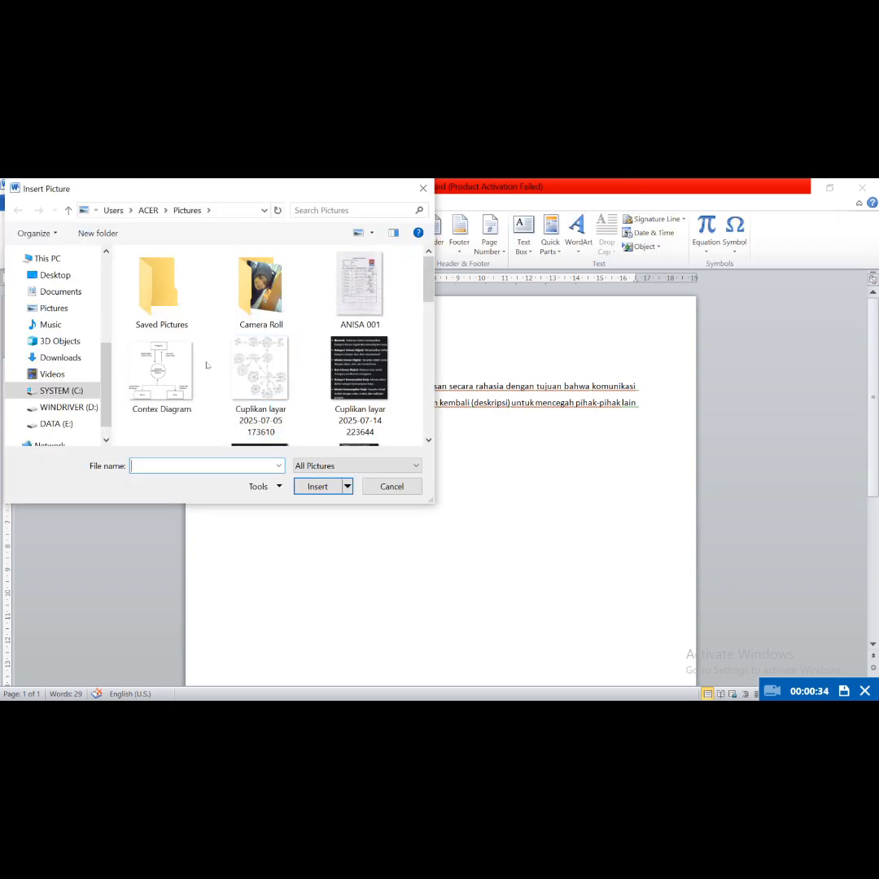
Step: Insert the picture "Contex Diagram" above the Kriptografi paragraph and add a text wrapping break at the picture
left_click(192, 369)
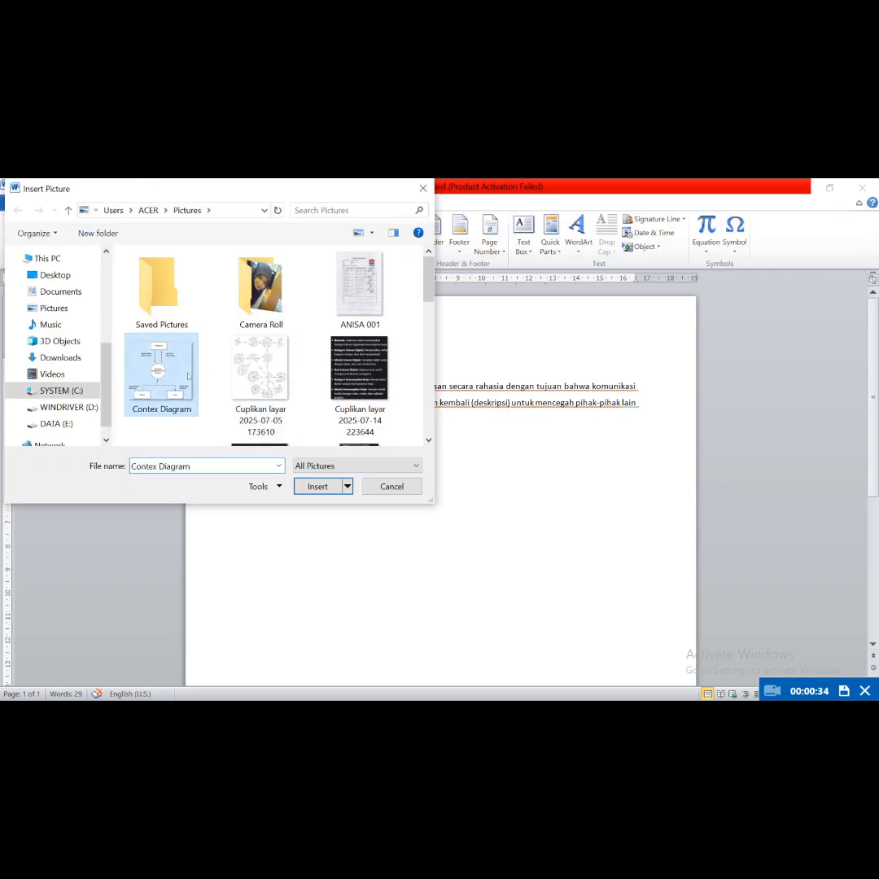
left_click(317, 486)
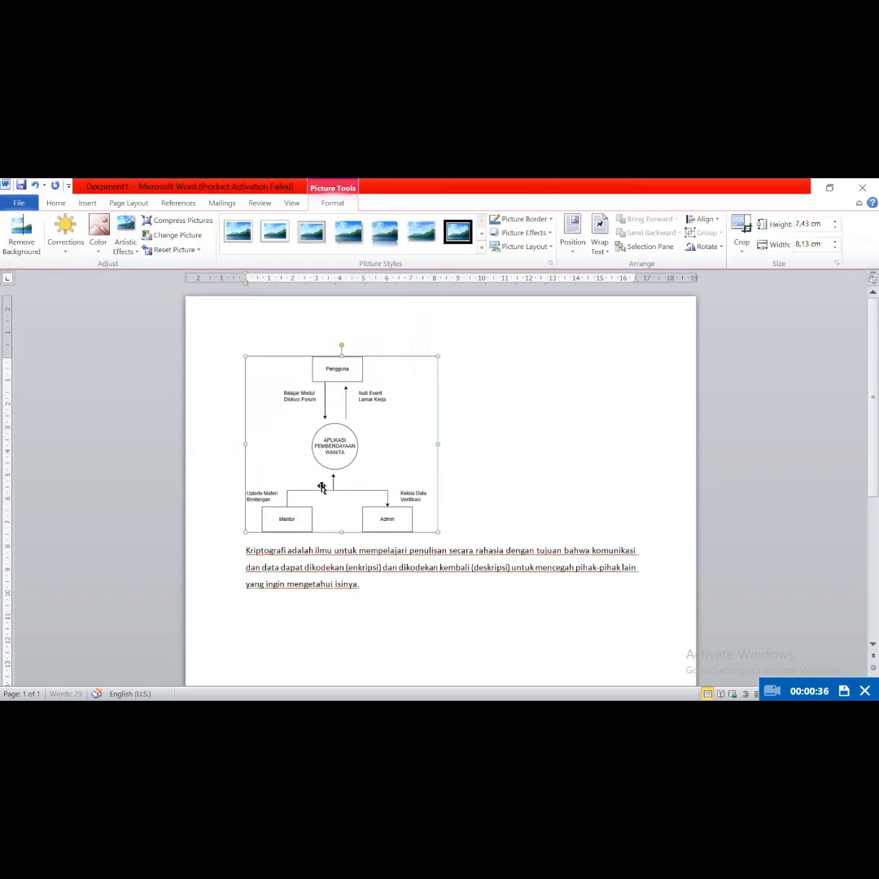
left_click(129, 203)
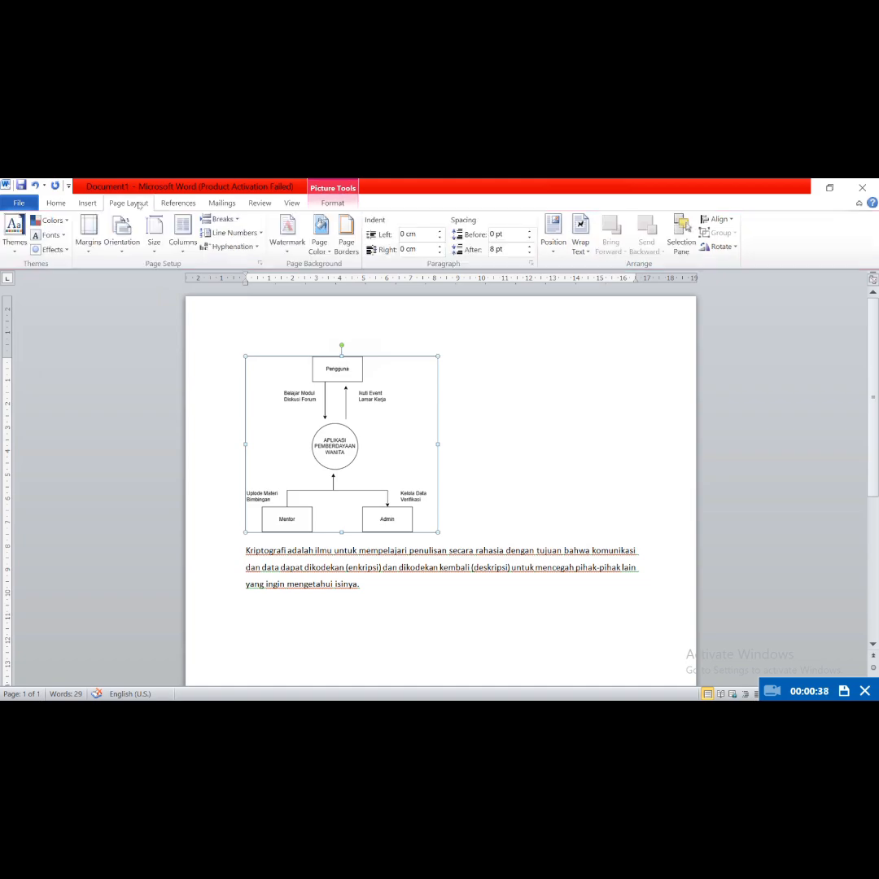
left_click(221, 219)
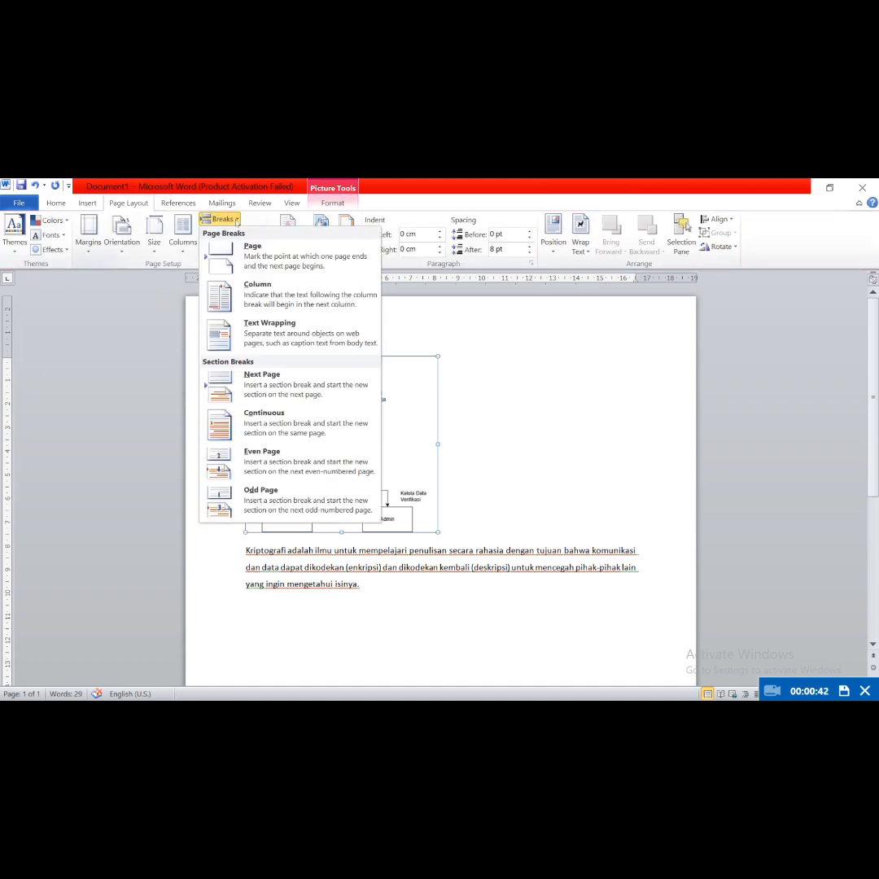
left_click(269, 330)
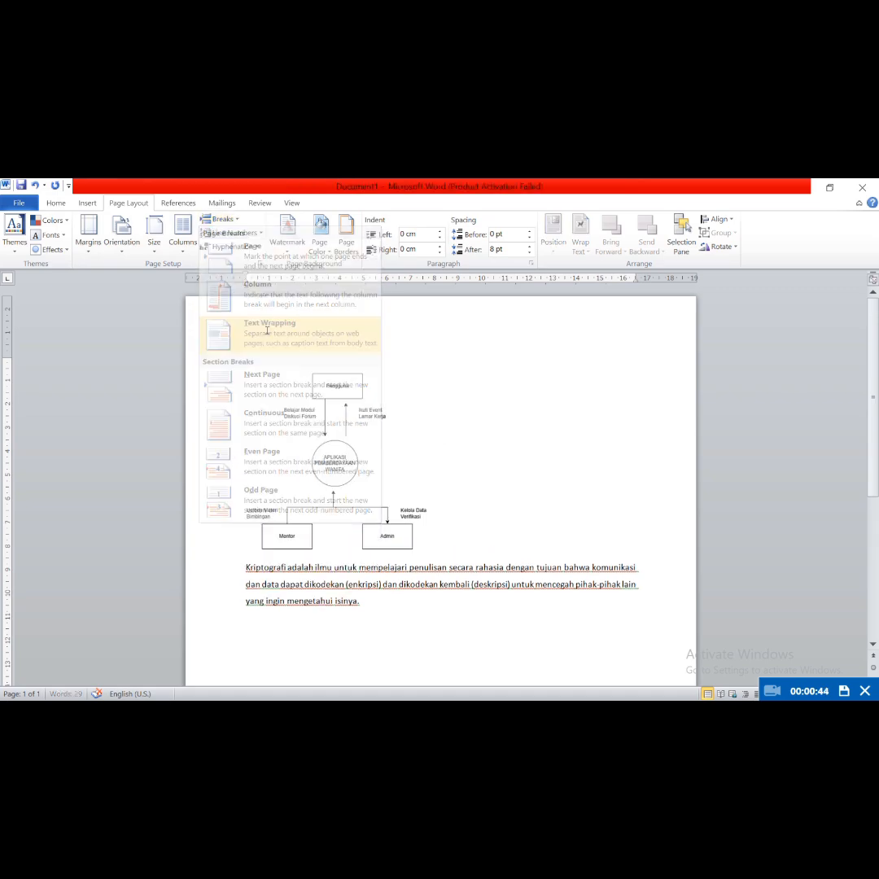
Step: Set the diagram picture's text wrapping to Square
left_click(334, 467)
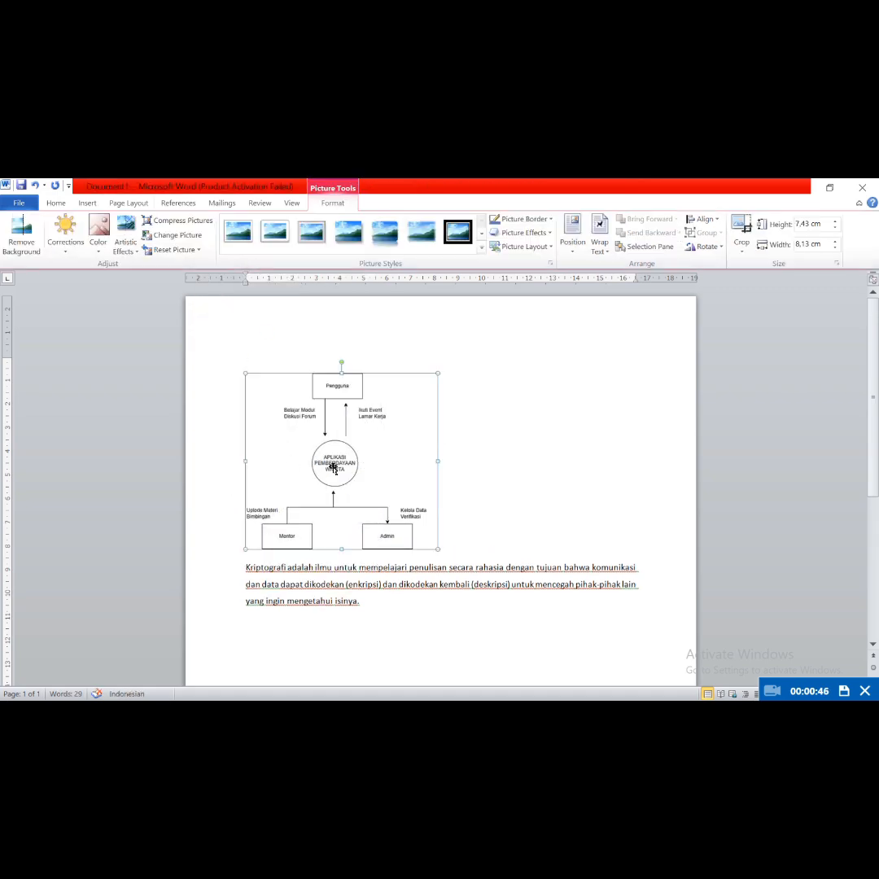
left_click(602, 249)
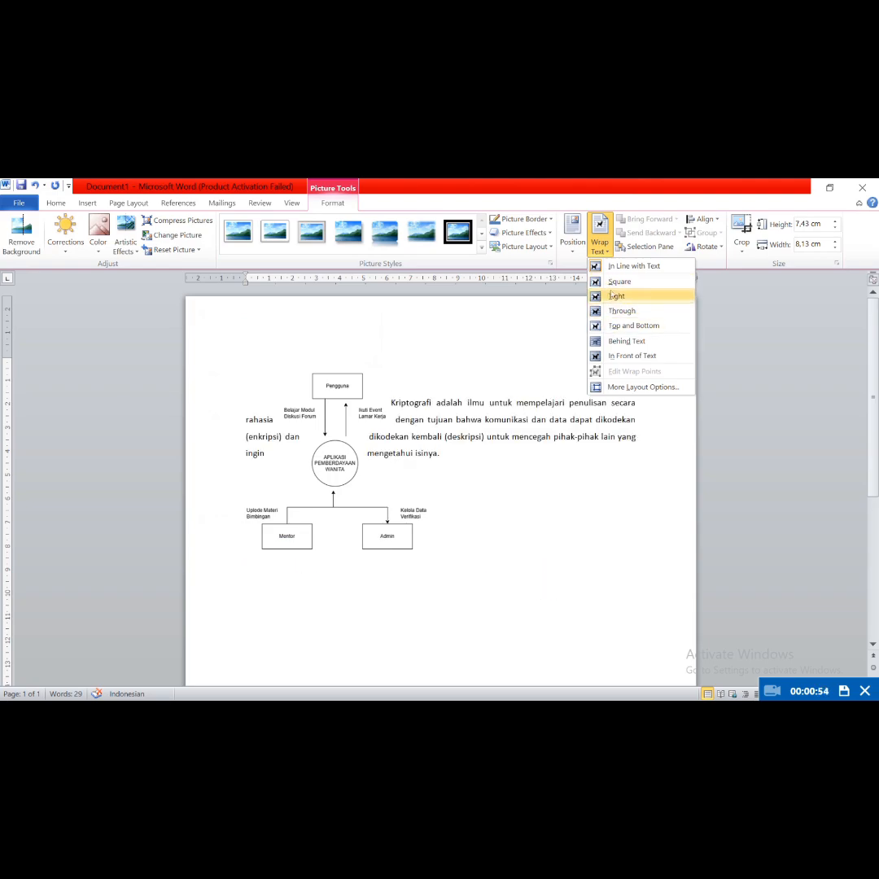
left_click(619, 281)
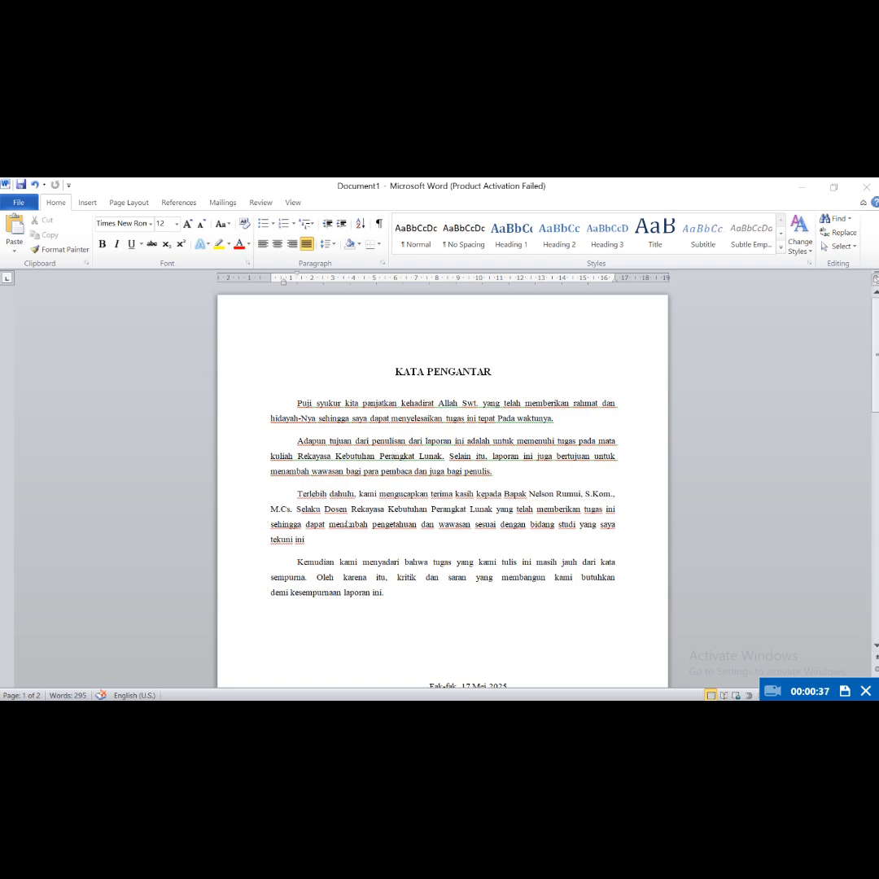
Step: Insert a Next Page section break directly before the BAB I heading on page 2
scroll(349, 524, "down", 5)
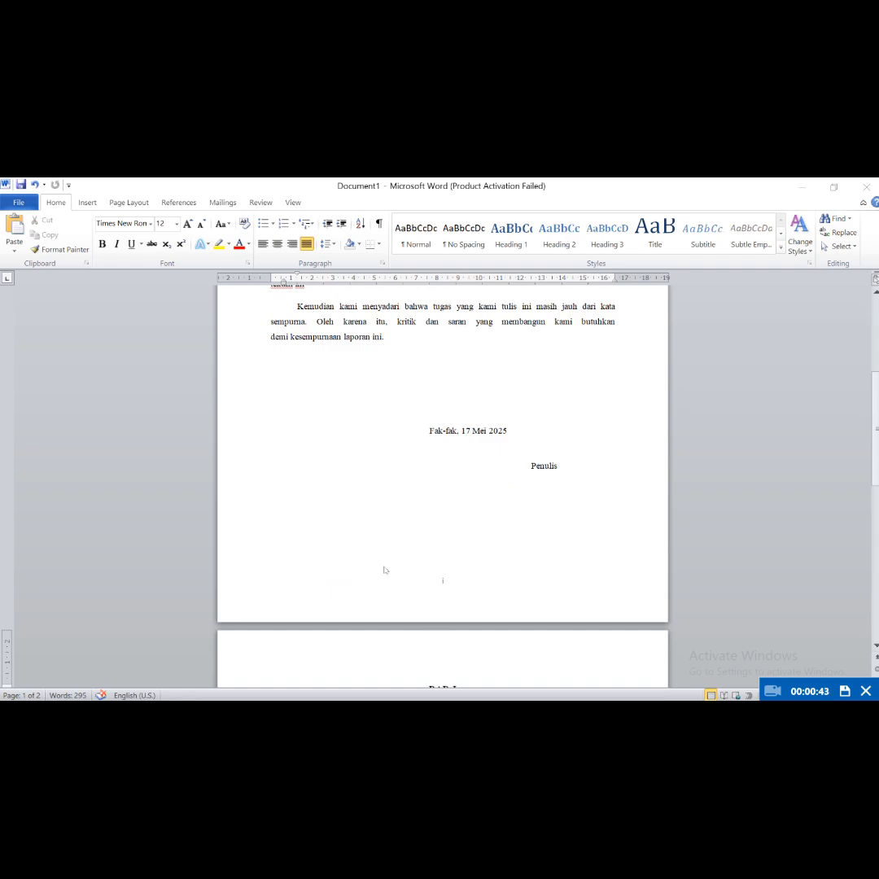
scroll(384, 570, "down", 14)
scroll(384, 570, "up", 8)
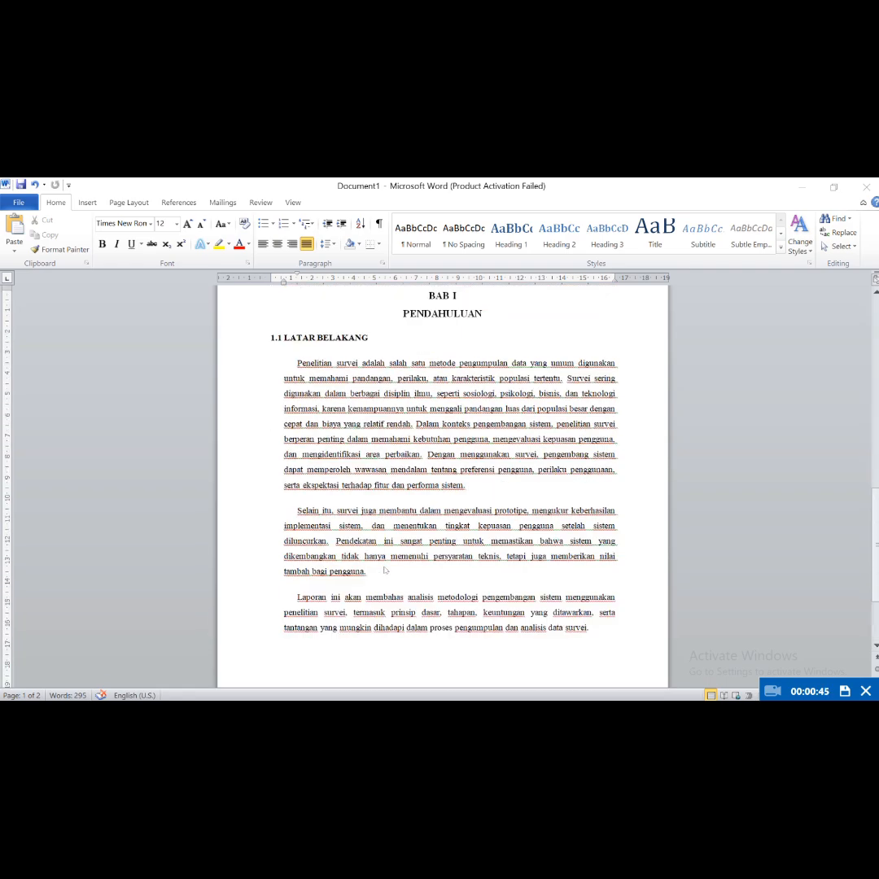
left_click(443, 523)
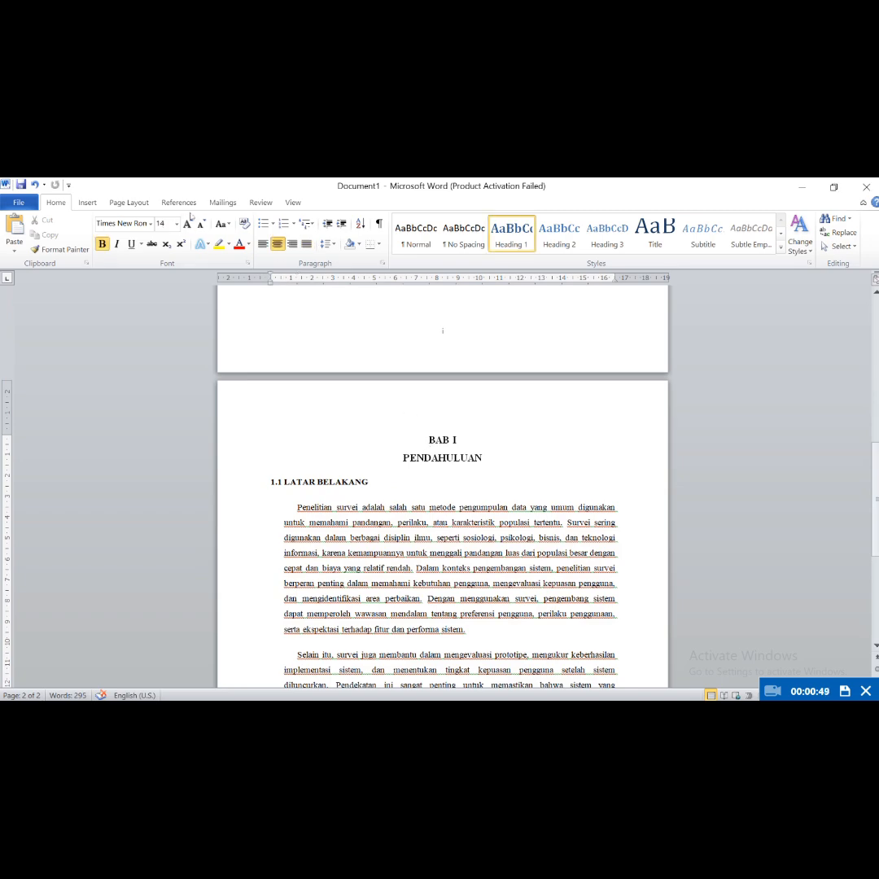
left_click(136, 204)
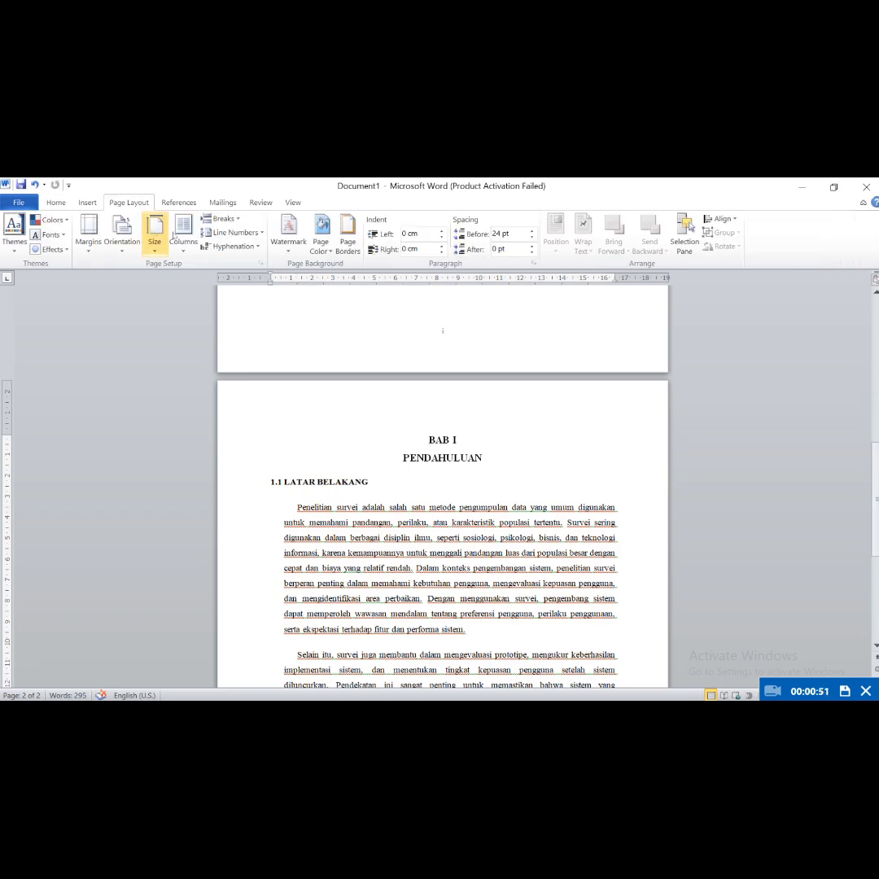
left_click(235, 219)
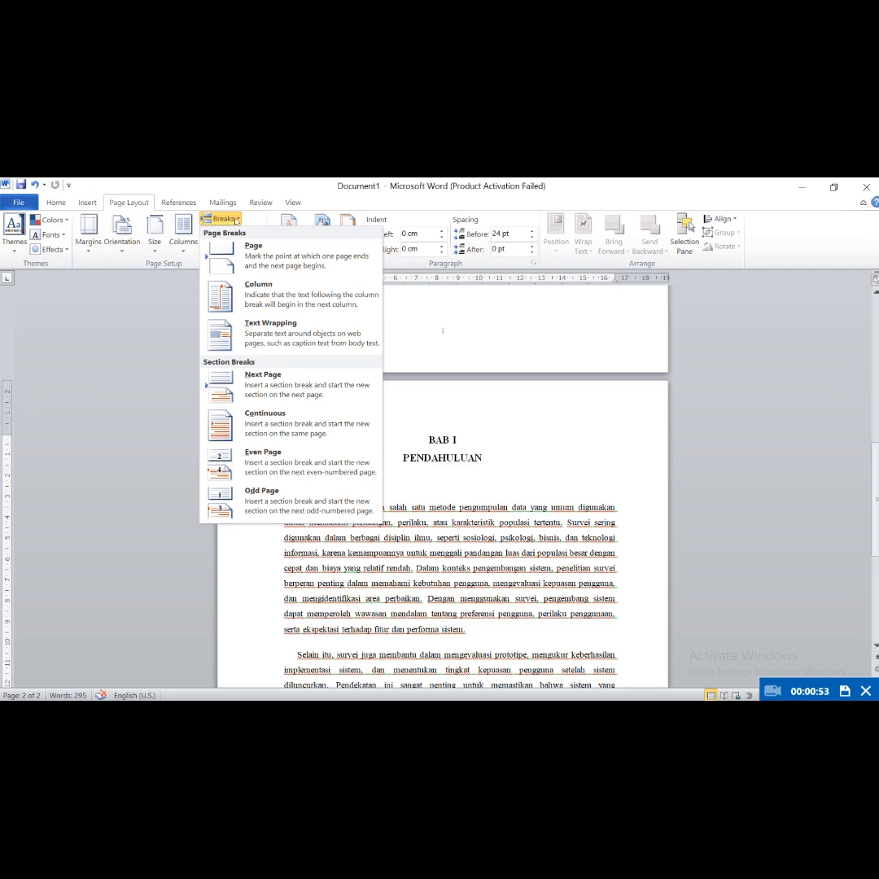
left_click(270, 385)
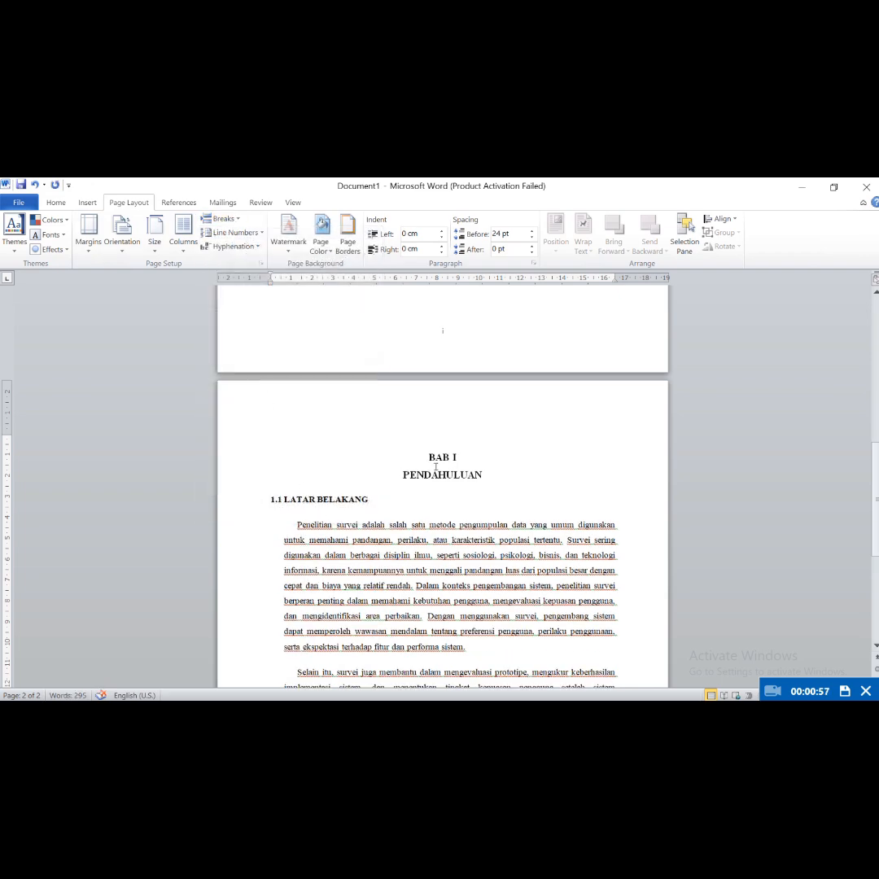
Step: Set the page number format of the BAB I section to 1, 2, 3
left_click(179, 203)
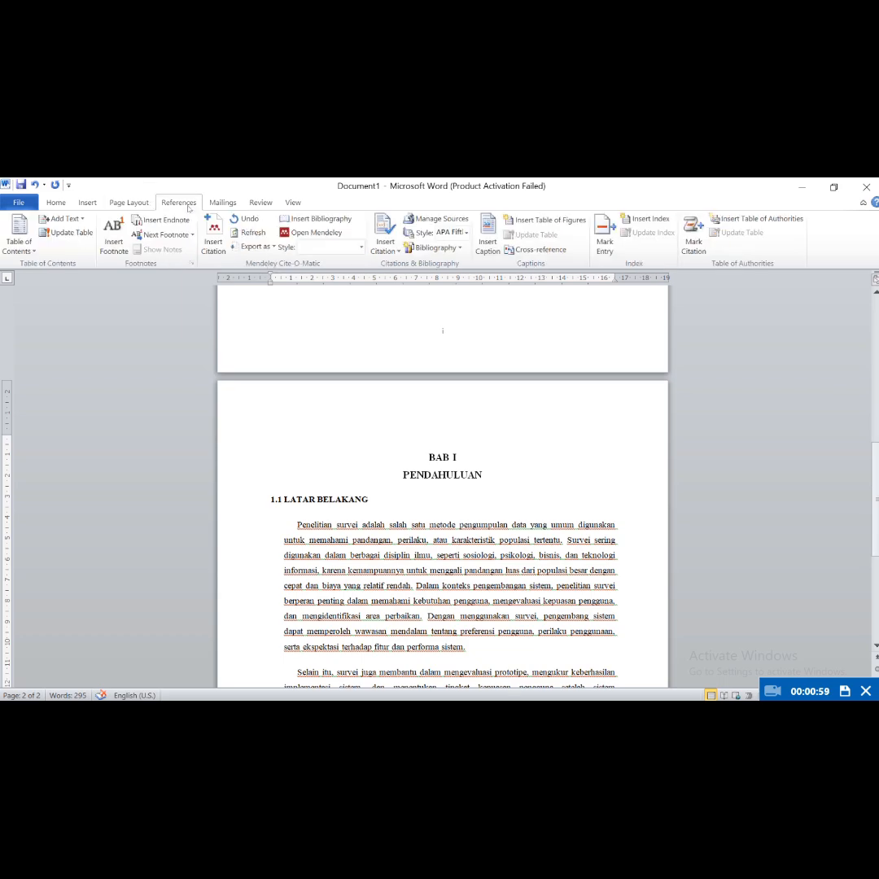
left_click(88, 202)
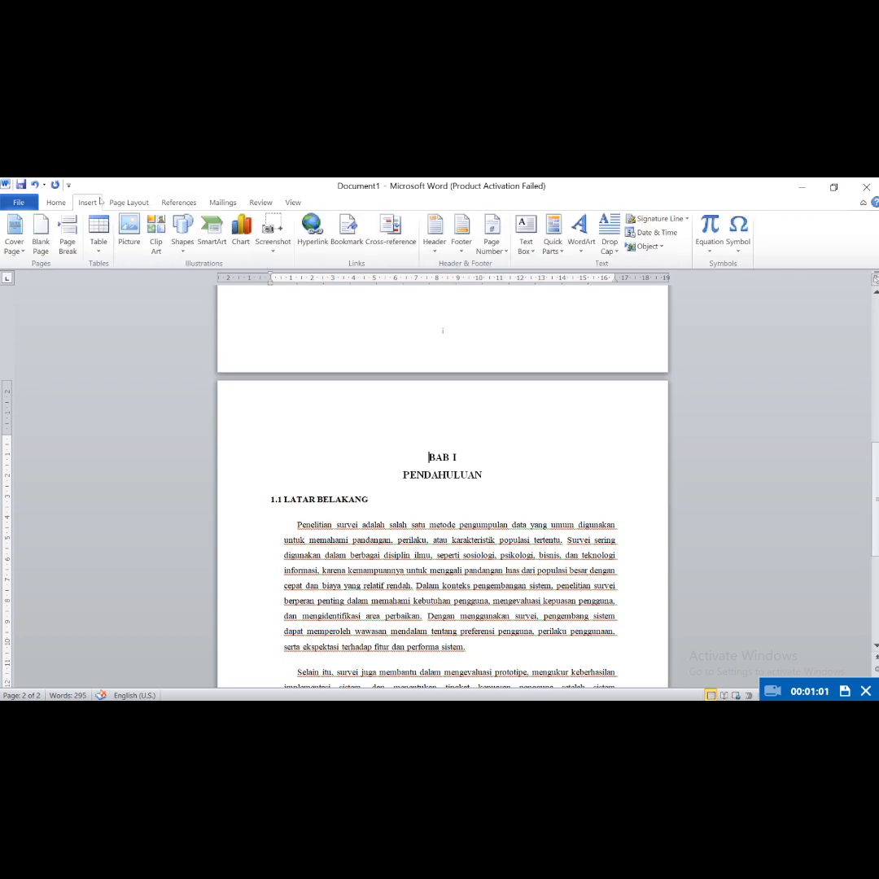
left_click(491, 240)
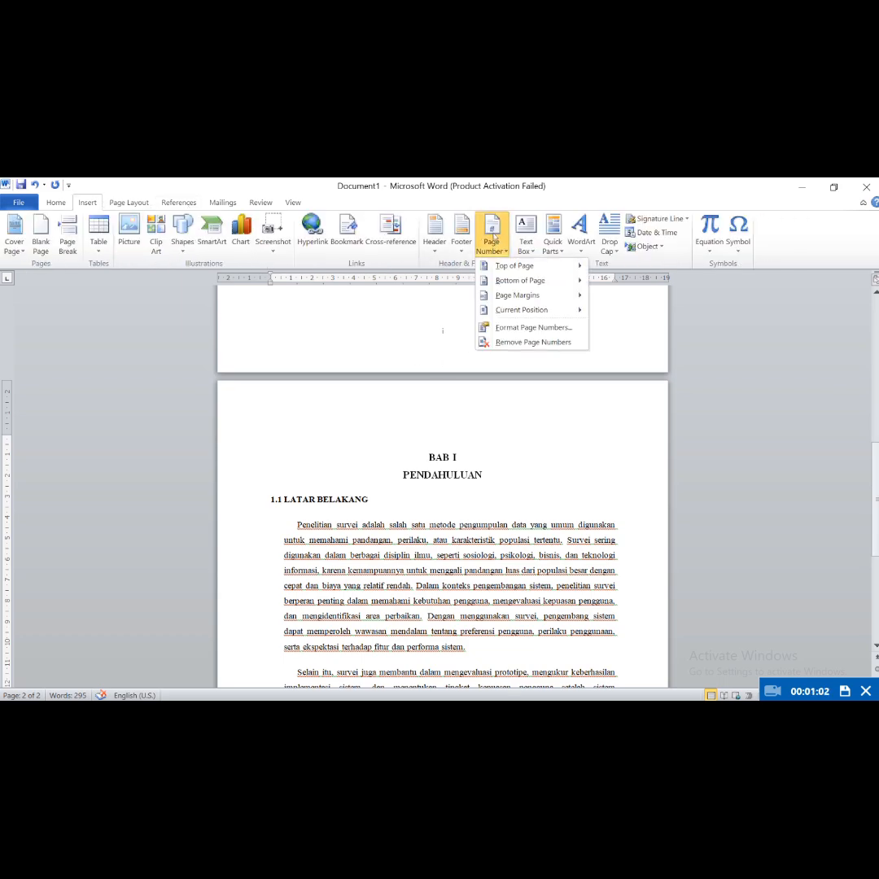
left_click(518, 327)
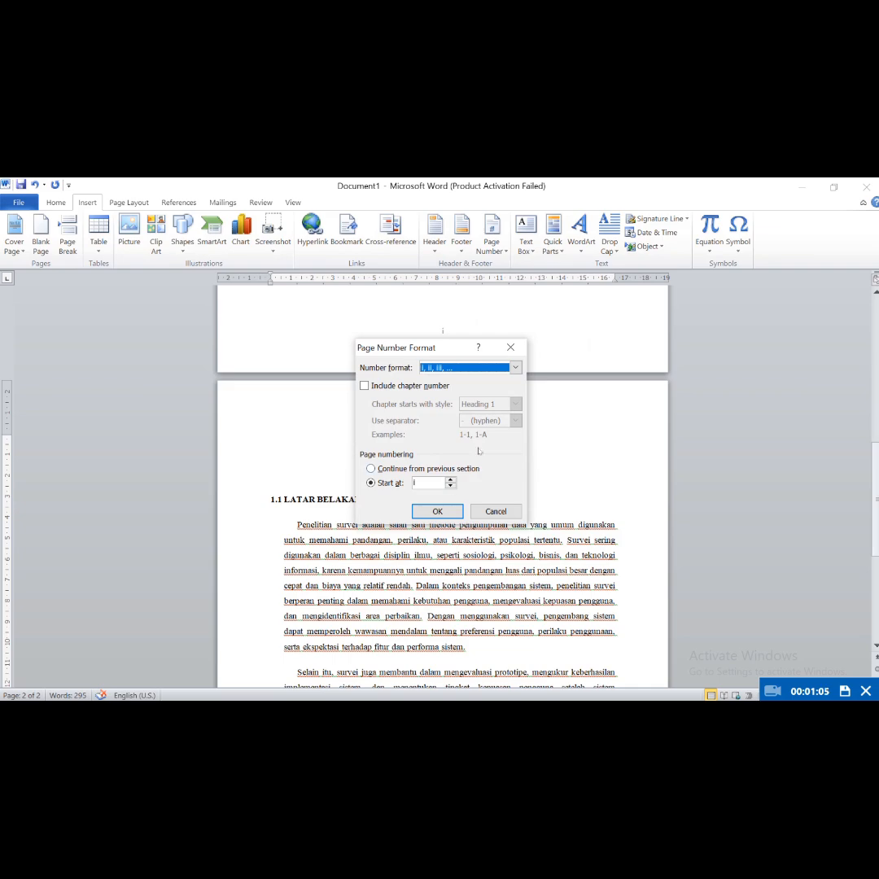
left_click(515, 367)
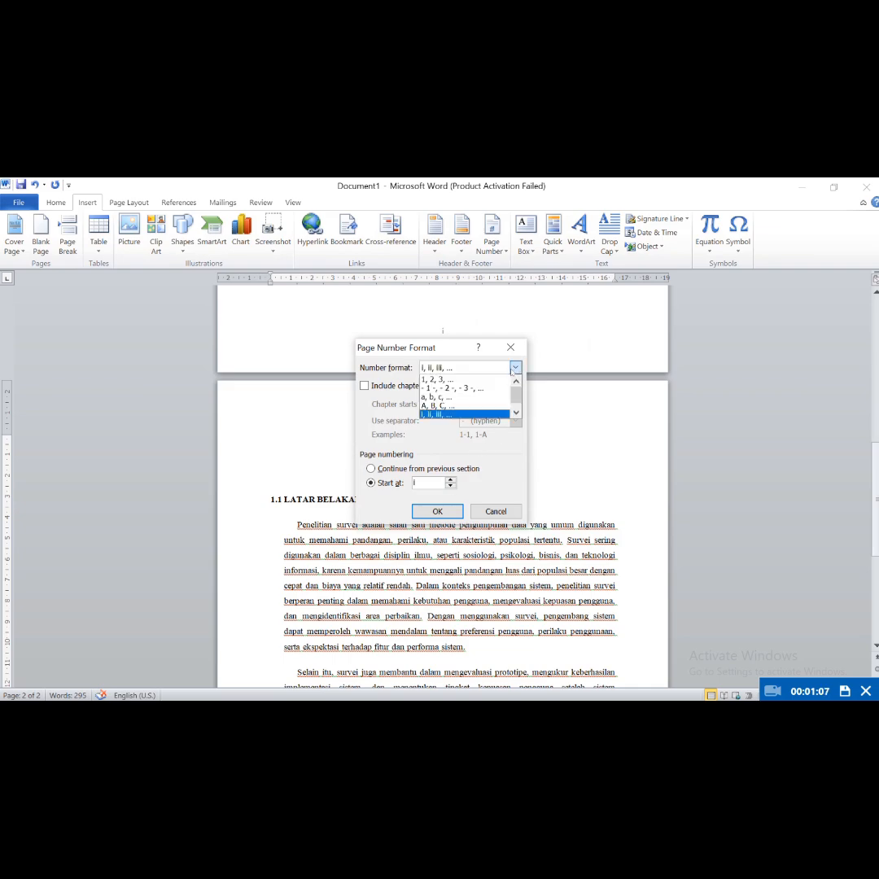
left_click(469, 380)
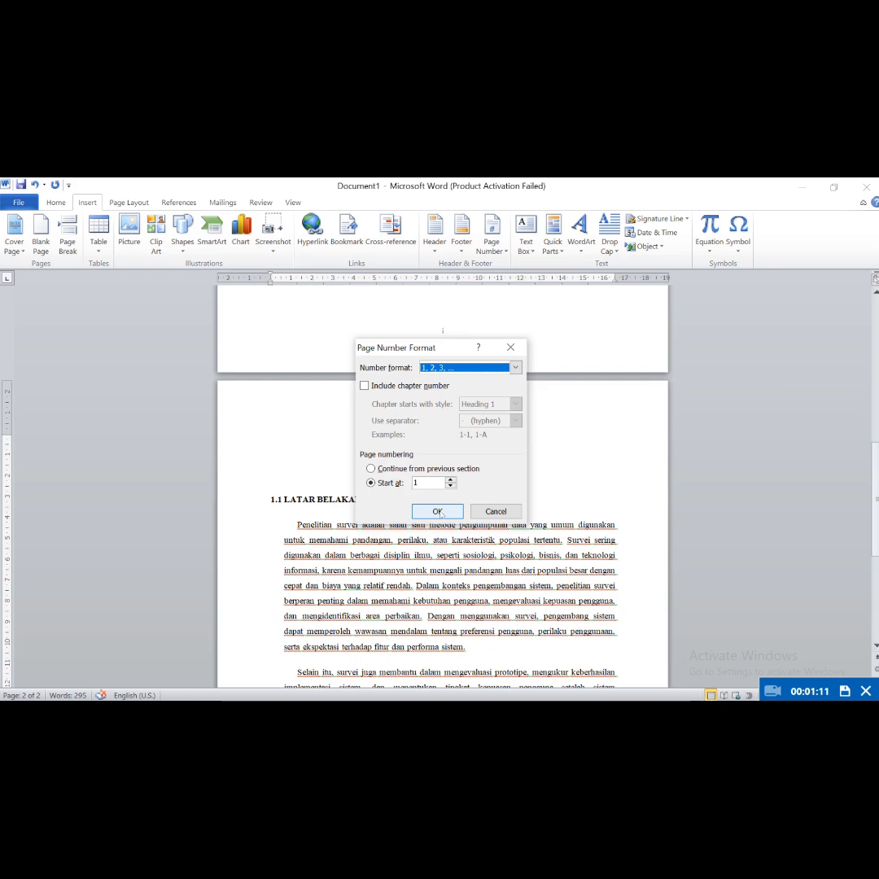
key("Return")
Step: Insert a centred page number in the footer of the BAB I section, close the footer, and review both pages
left_click(492, 234)
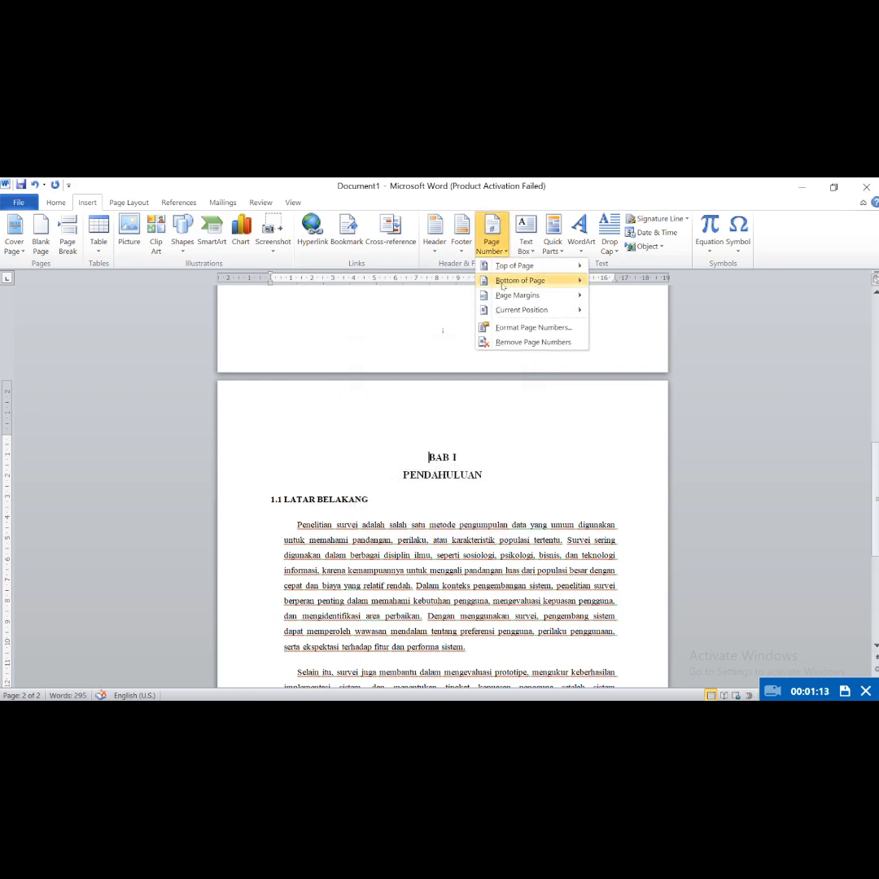
mouse_move(504, 284)
left_click(721, 394)
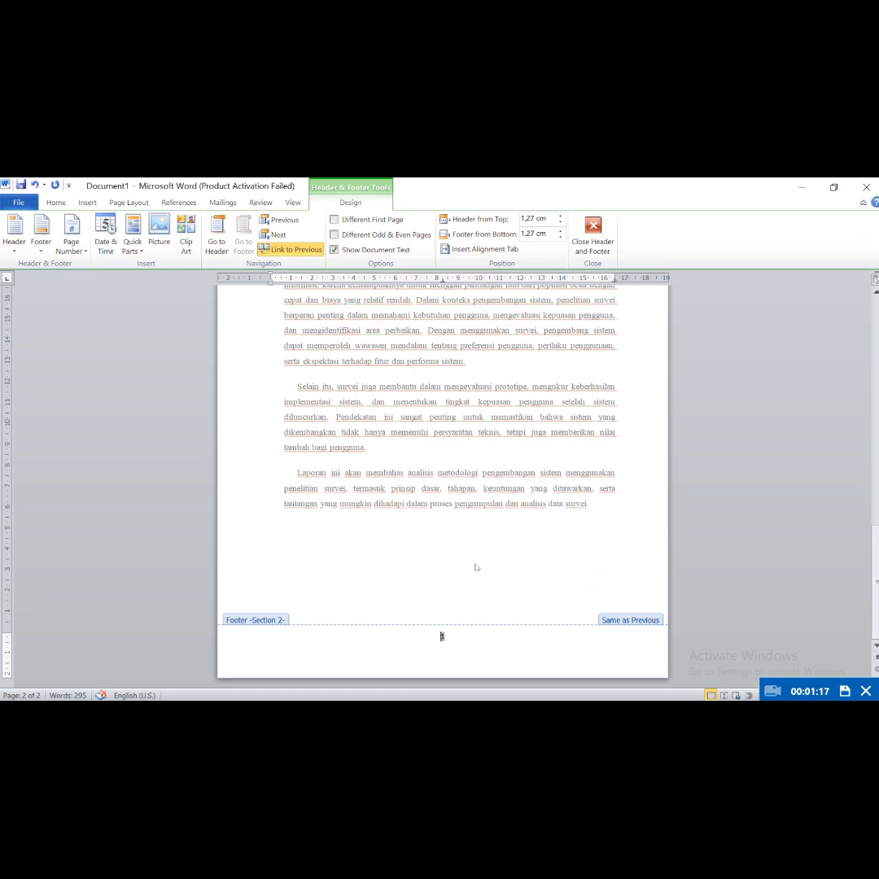
left_click(592, 232)
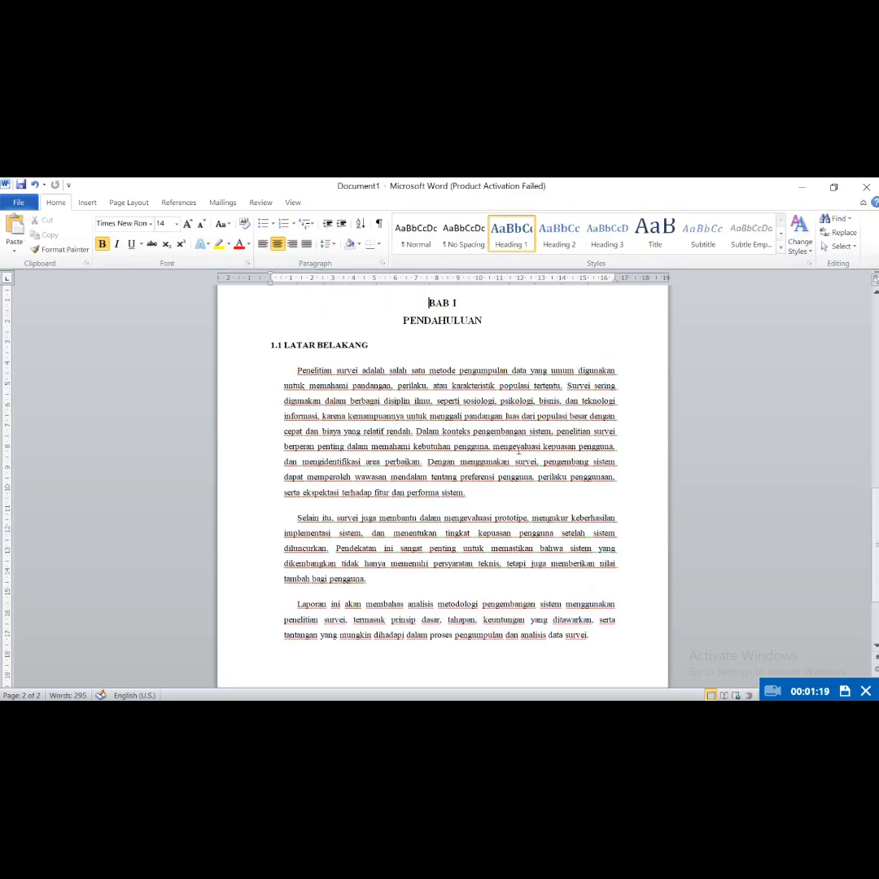
scroll(518, 453, "up", 3)
scroll(519, 454, "up", 4)
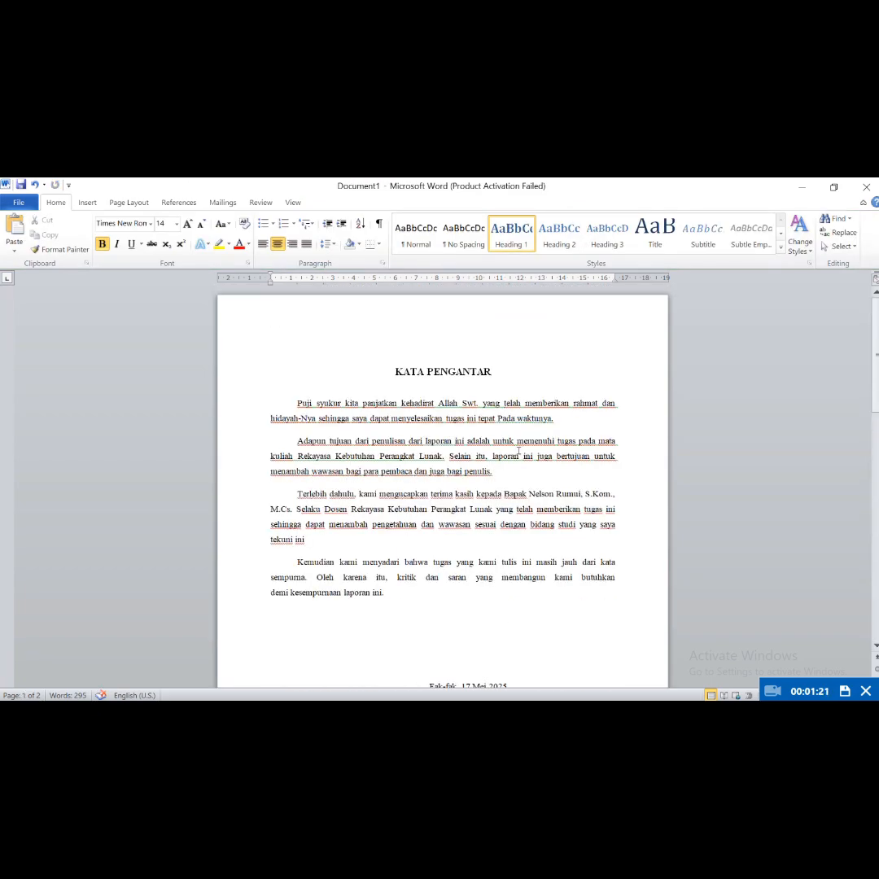
scroll(521, 453, "down", 3)
scroll(518, 453, "down", 5)
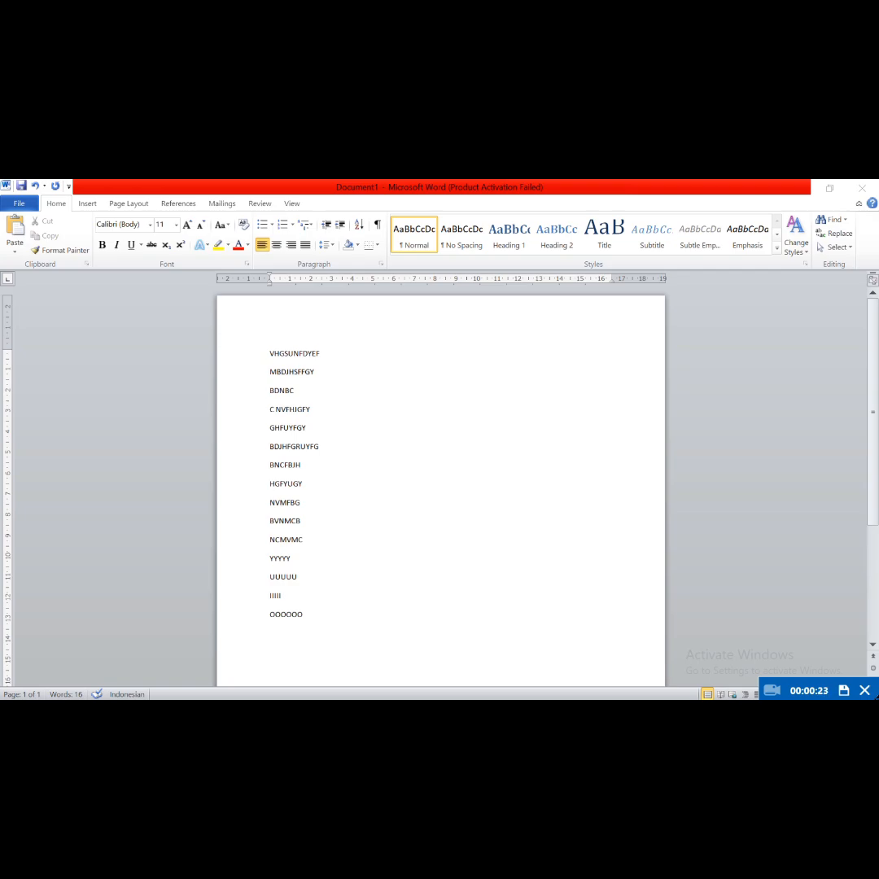
Step: Insert a Continuous section break before the BNCFBJH line and lay out the new section in two columns
double_click(272, 466)
left_click(269, 465)
left_click_drag(269, 465, 314, 522)
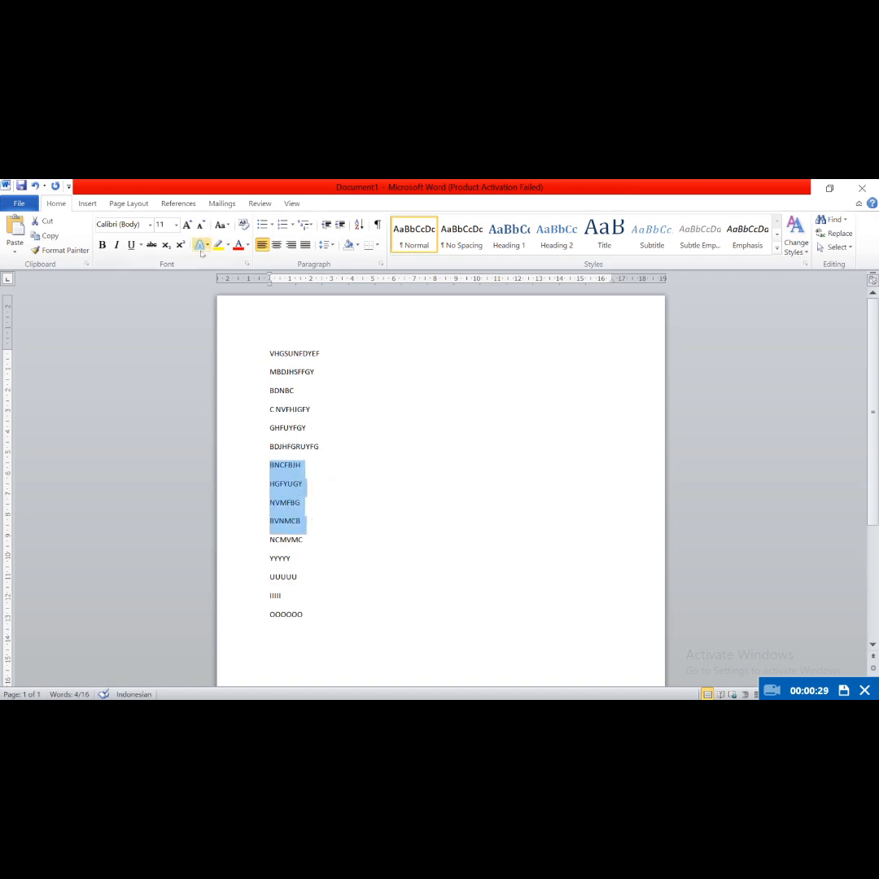
left_click(146, 203)
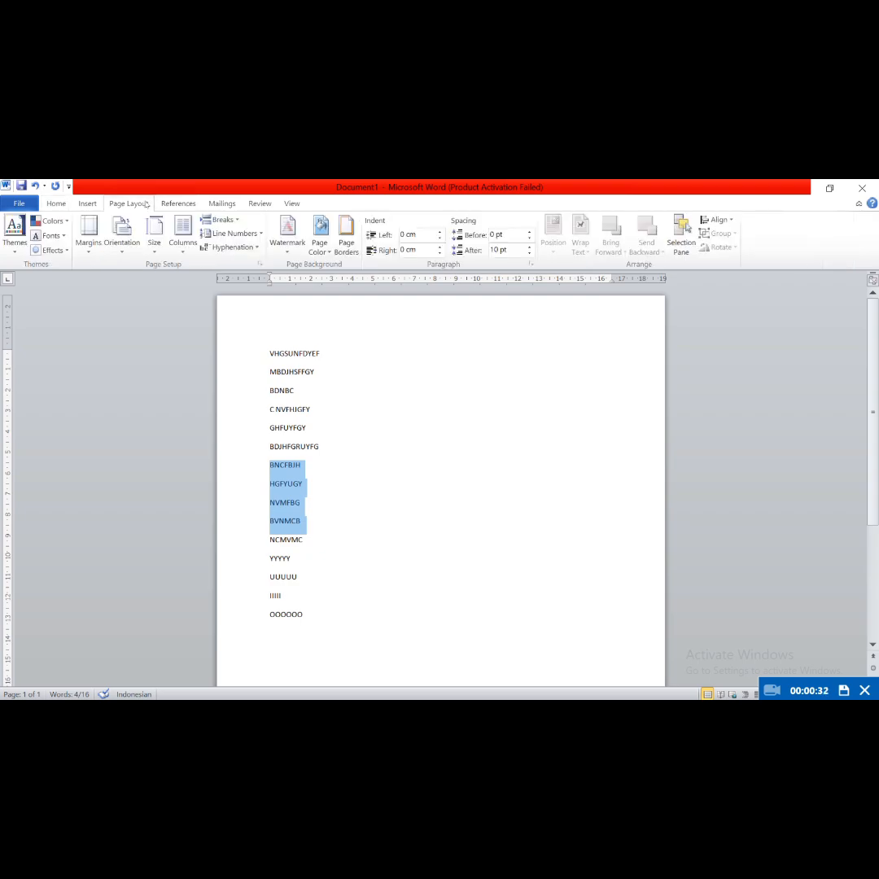
left_click(231, 219)
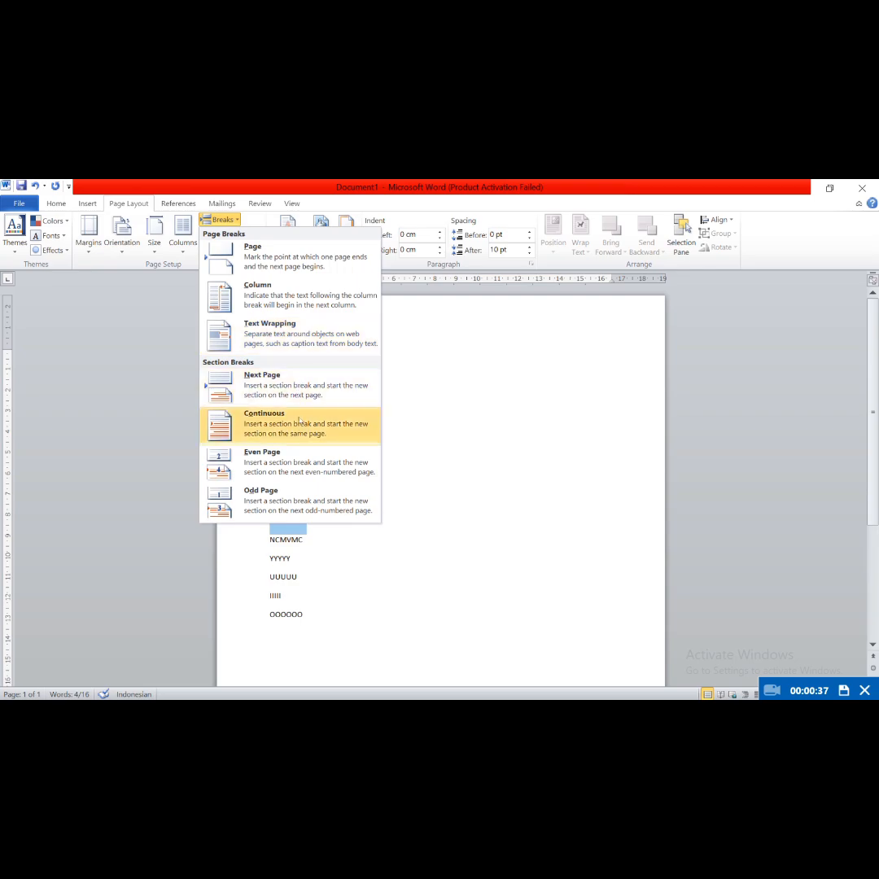
left_click(298, 425)
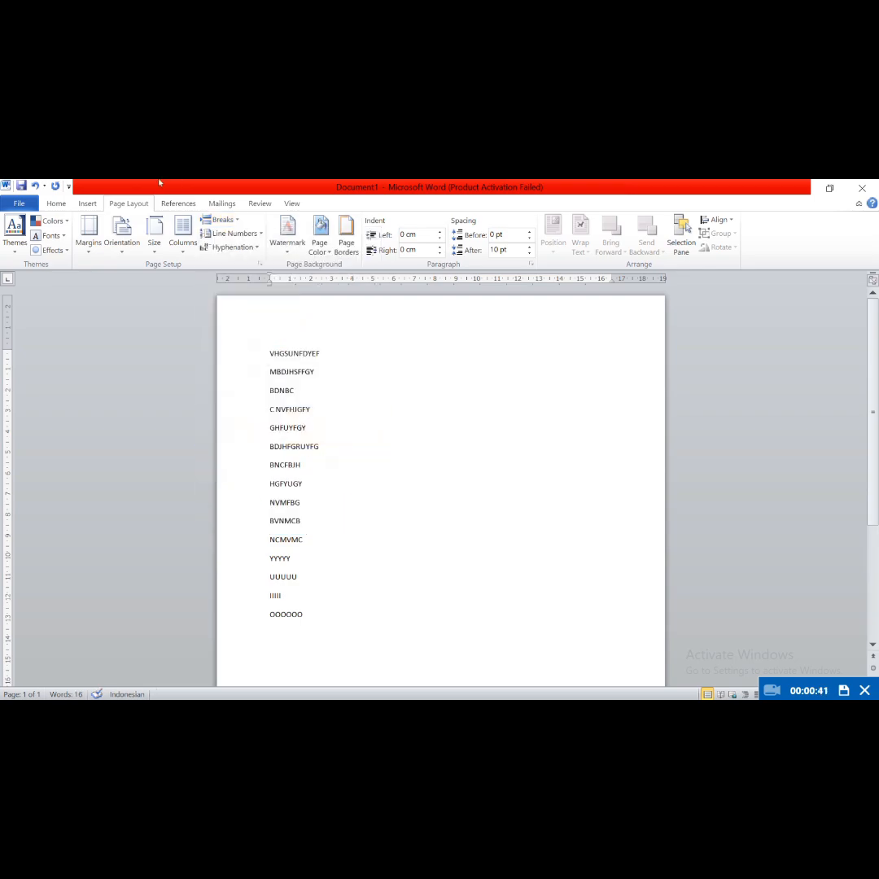
left_click(185, 232)
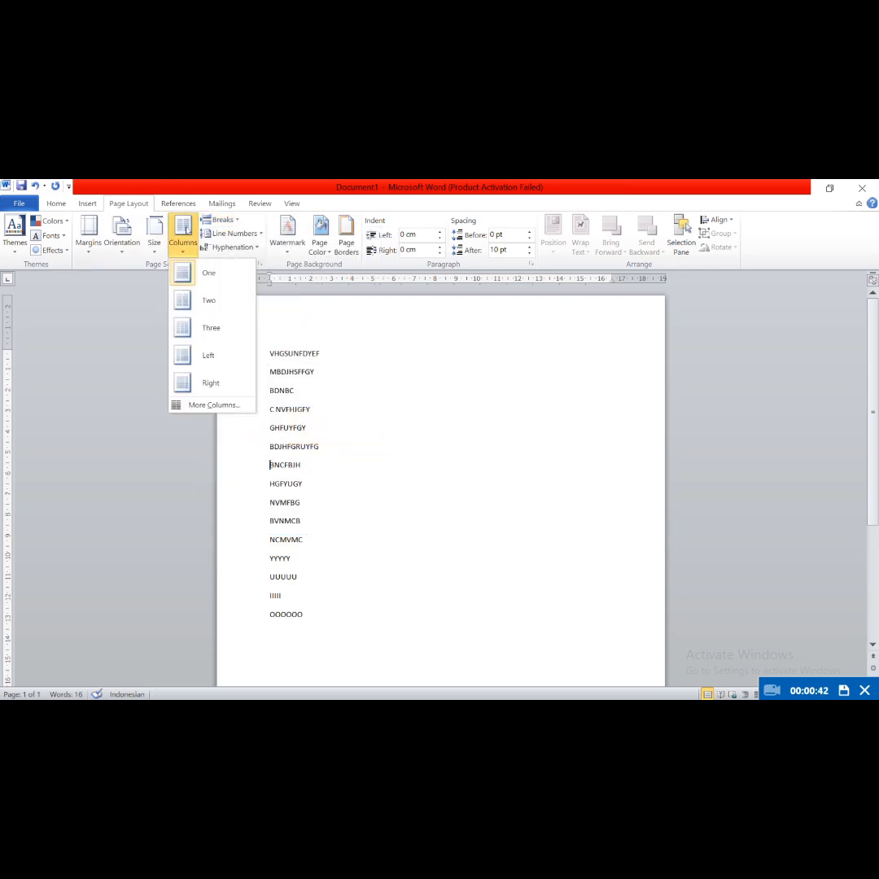
left_click(205, 300)
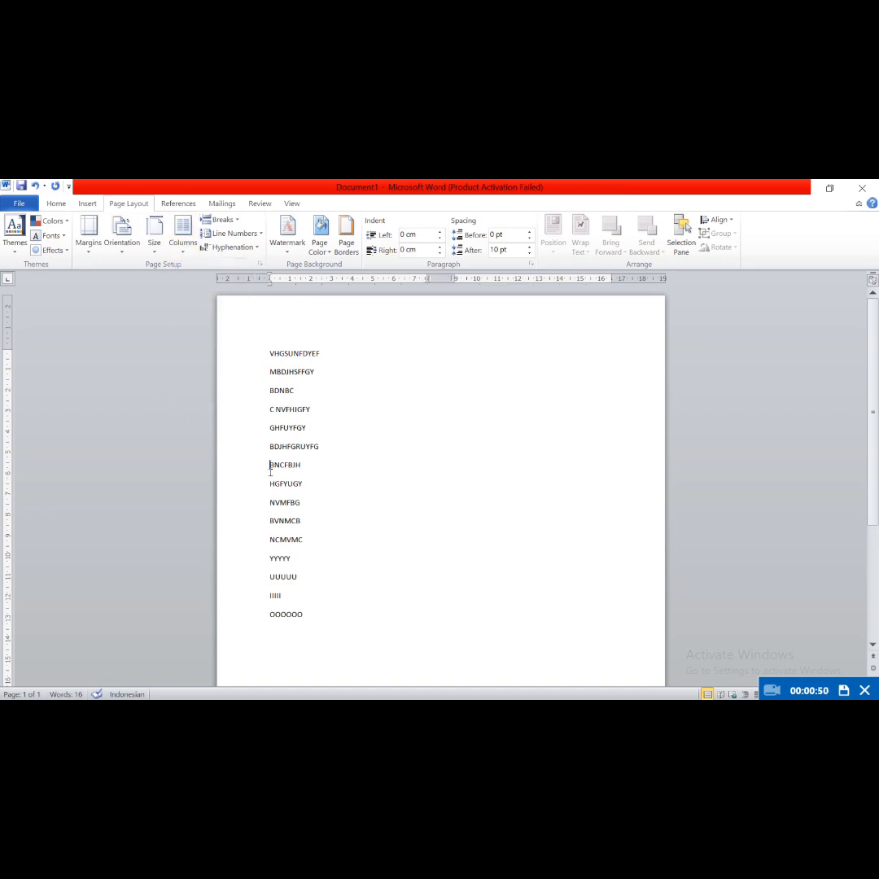
Step: Insert Continuous section breaks at the selected BNCFBJH to BVNMCB lines and at the NCMVMC to OOOOOO lines
left_click_drag(268, 465, 306, 524)
left_click(236, 224)
left_click(268, 423)
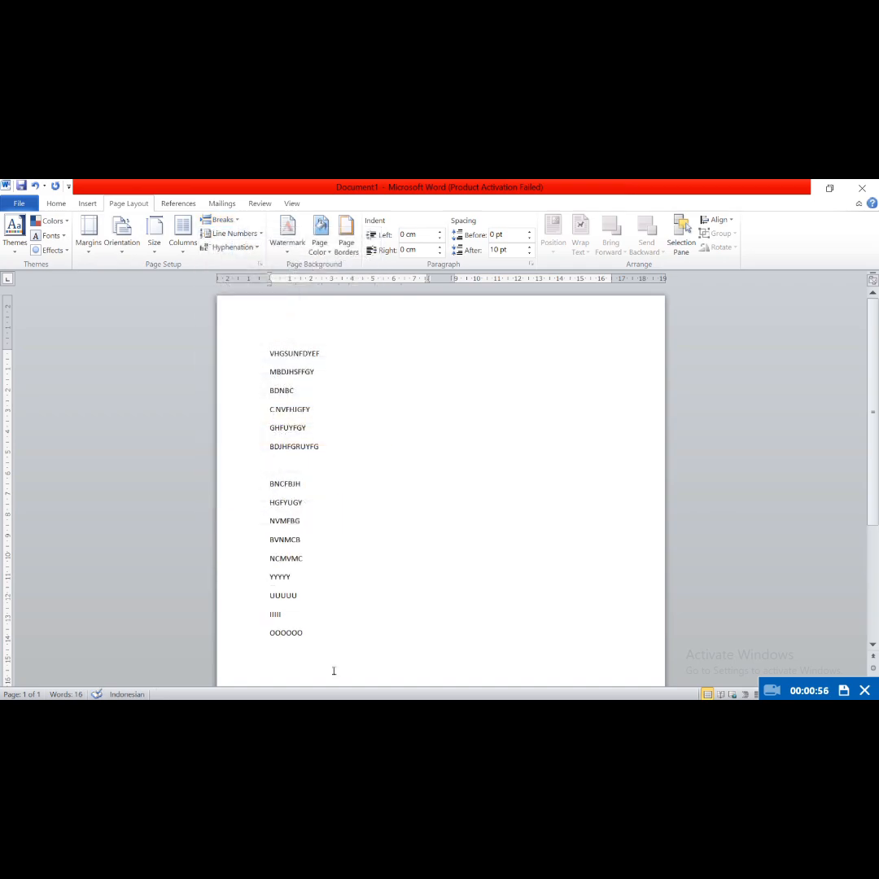
left_click_drag(269, 558, 315, 633)
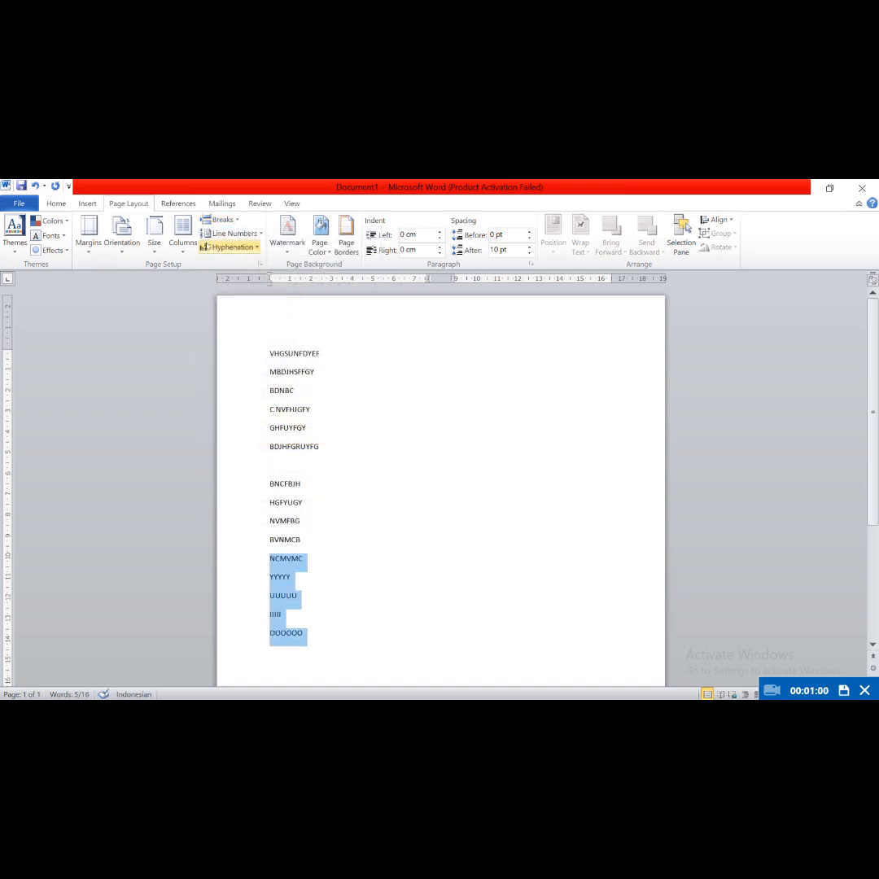
left_click(221, 219)
left_click(268, 423)
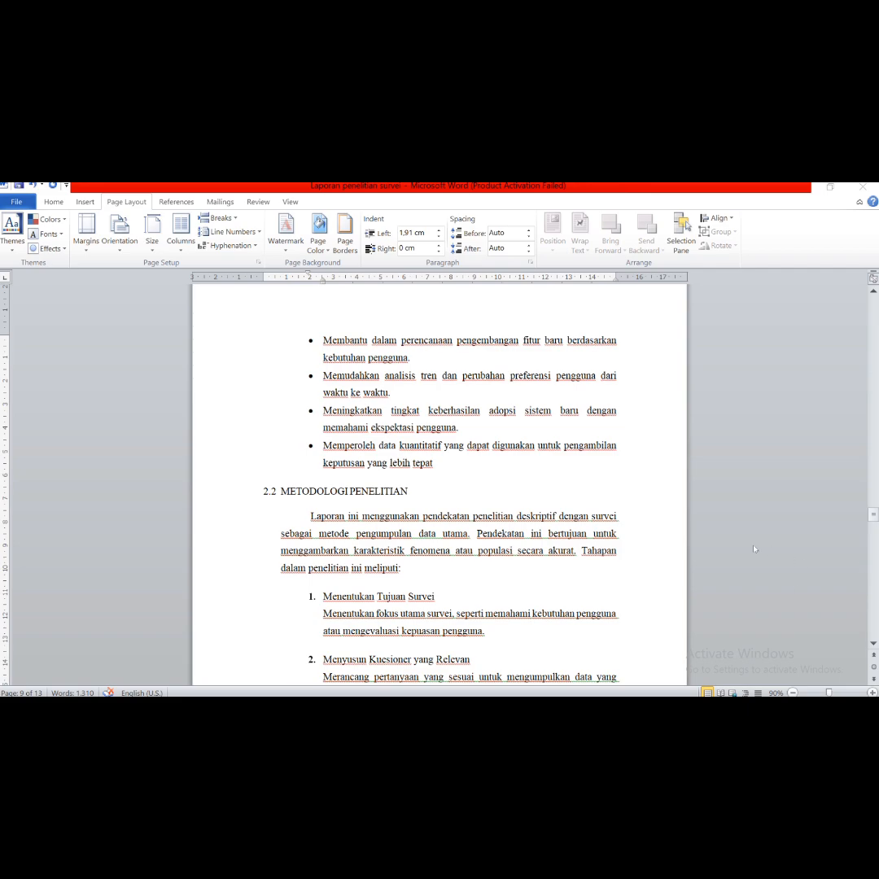
Step: Insert an Even Page section break on page 9 of the Laporan penelitian survei report and check the following pages
scroll(561, 541, "down", 7)
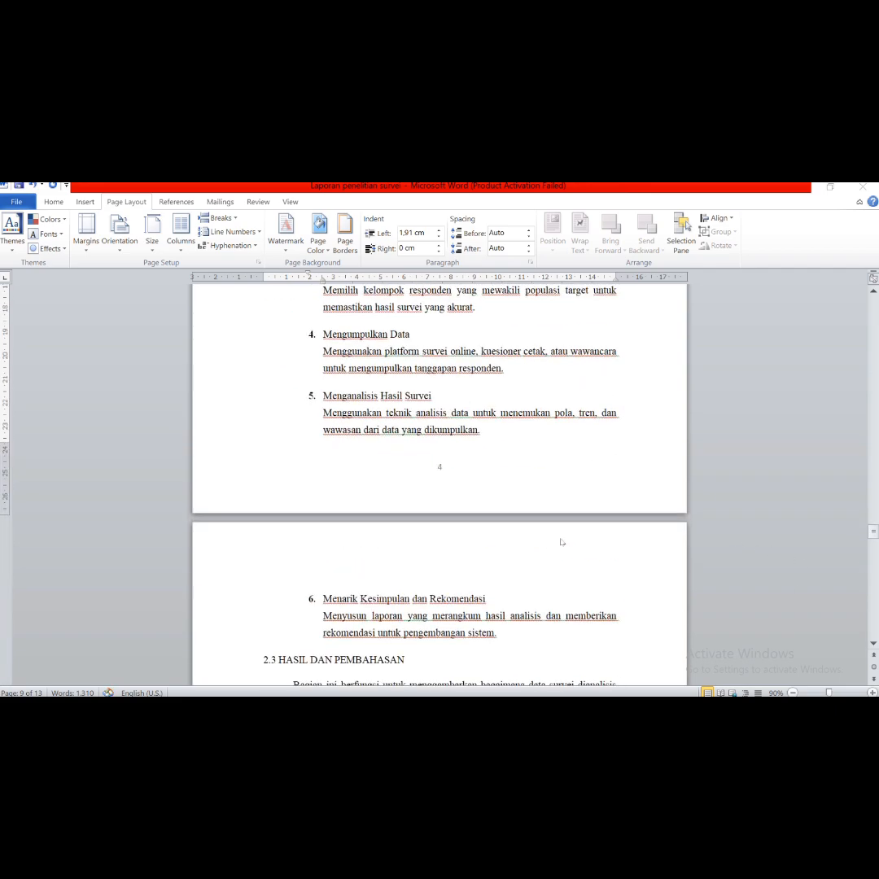
scroll(562, 541, "up", 3)
scroll(561, 541, "up", 2)
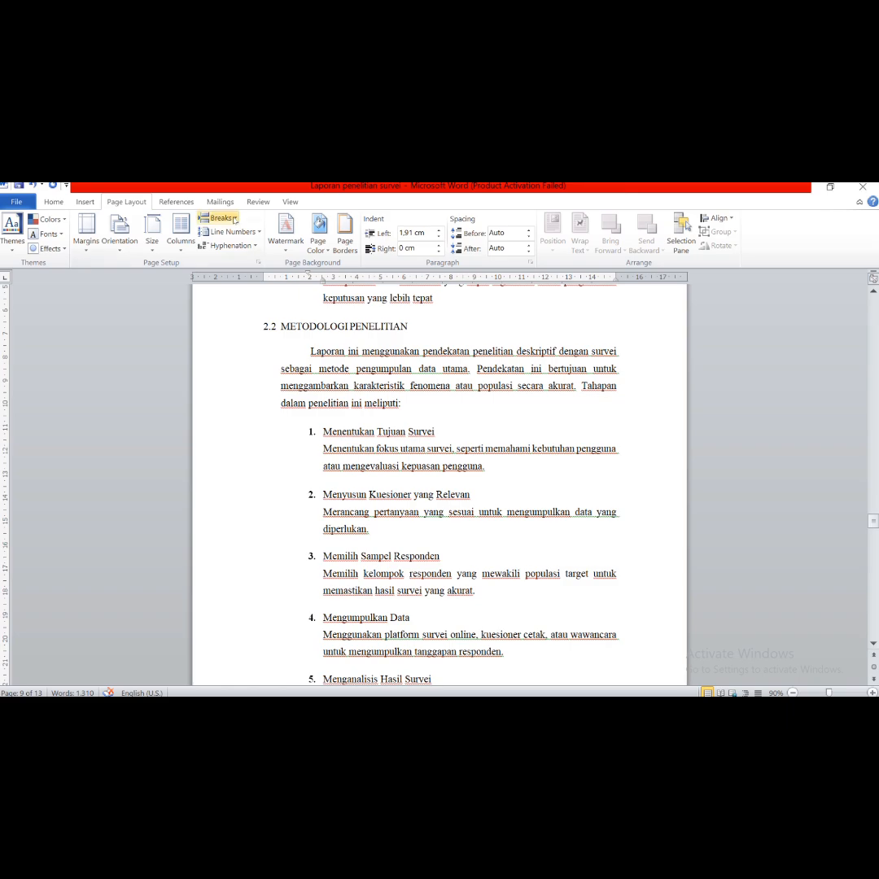
left_click(236, 220)
left_click(259, 465)
scroll(411, 567, "down", 5)
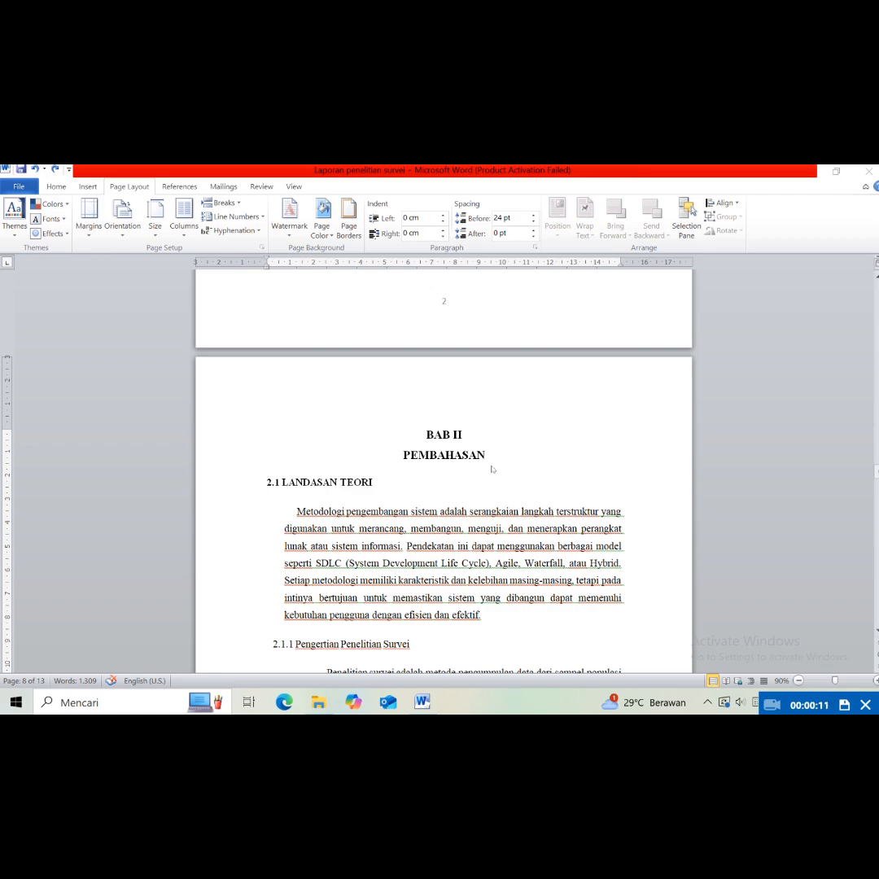
Step: Insert an Odd Page section break directly before the BAB II heading, check the page numbering, and close the report
scroll(492, 468, "down", 10)
scroll(493, 517, "up", 4)
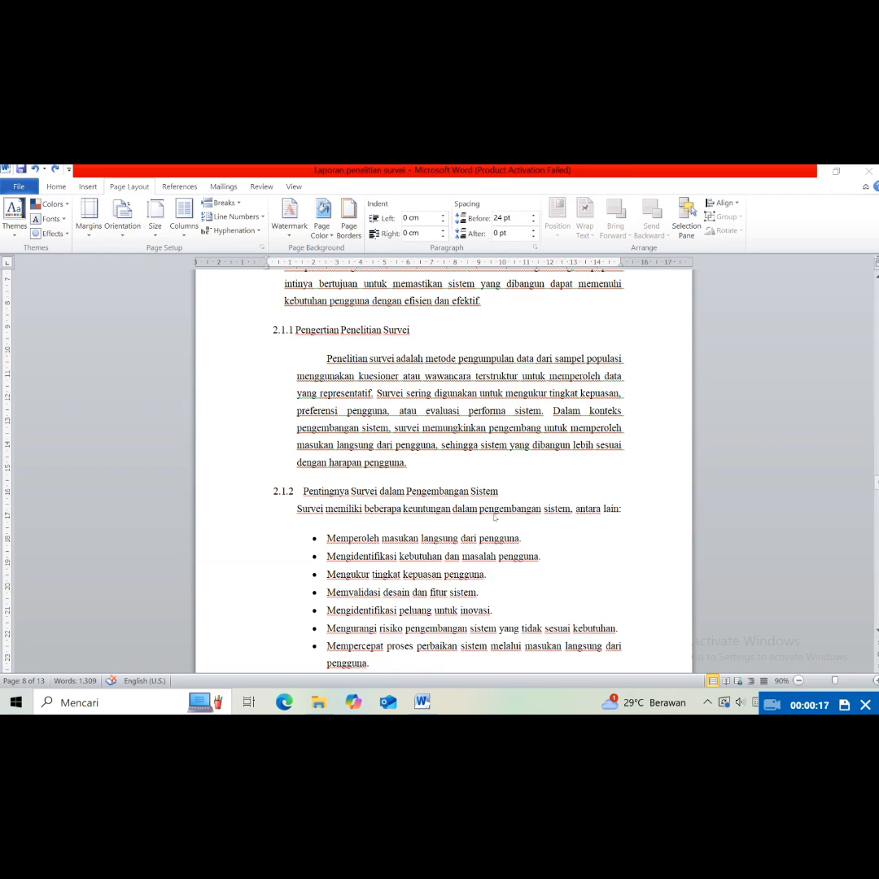
scroll(488, 508, "up", 6)
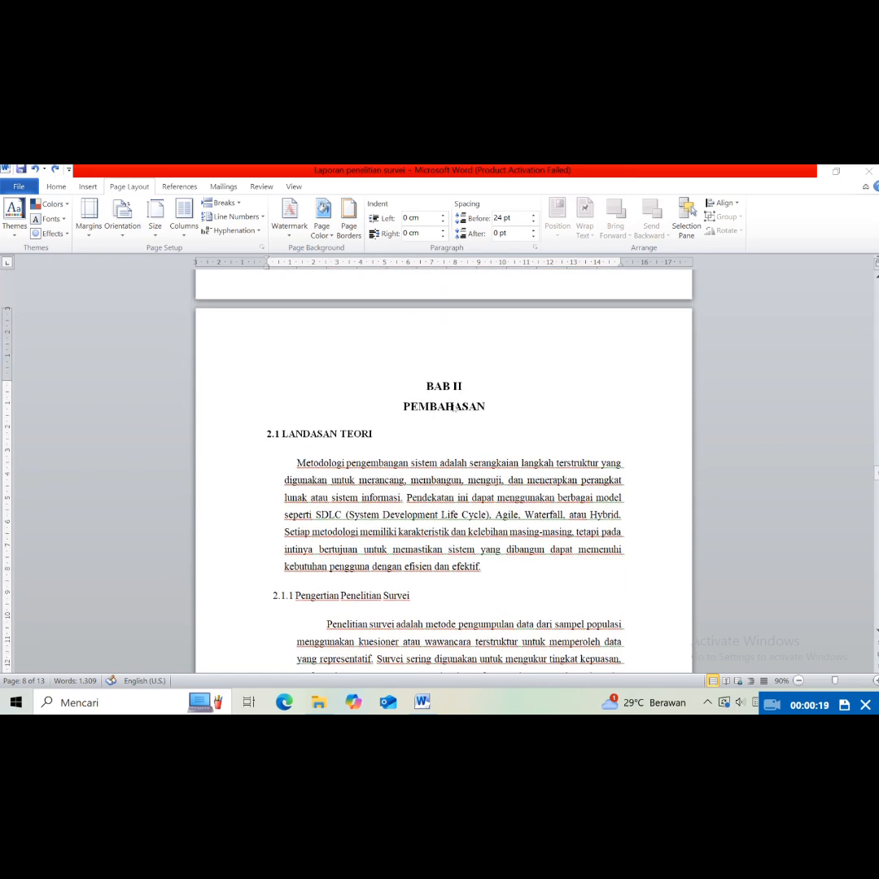
left_click(429, 388)
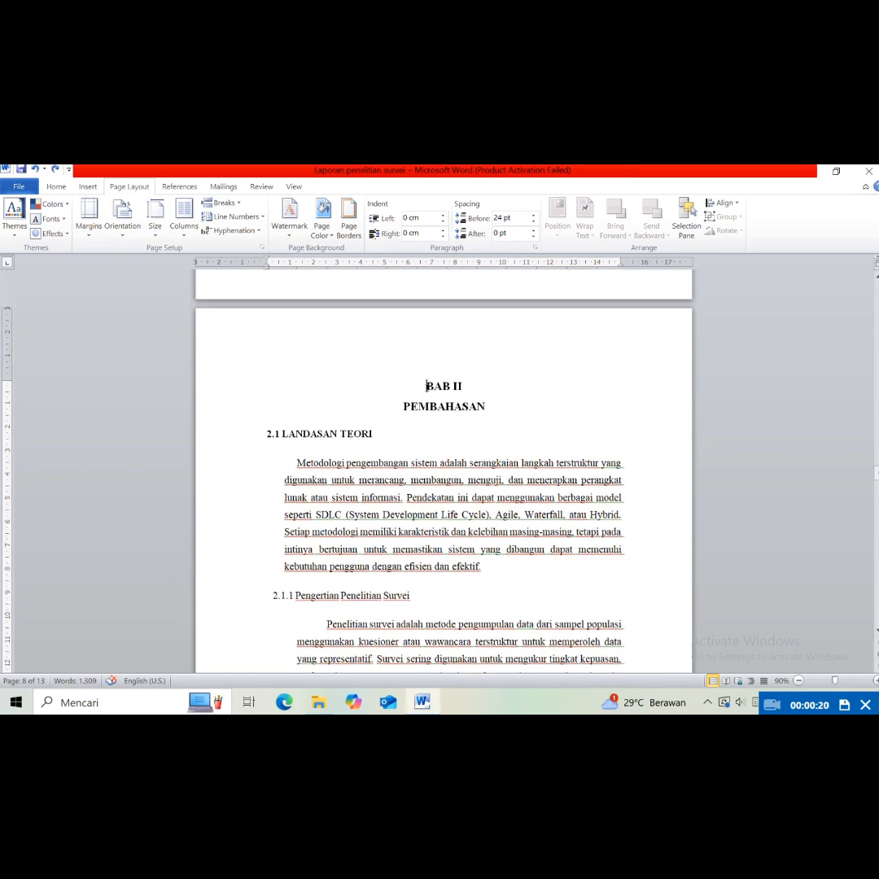
left_click(221, 203)
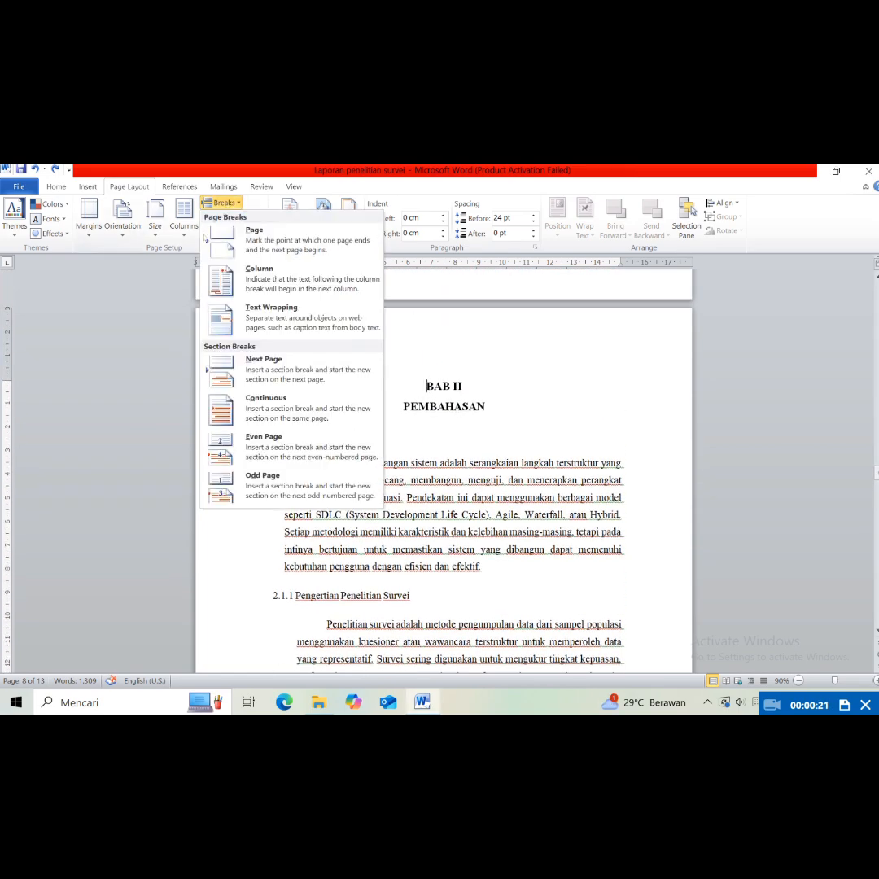
left_click(310, 480)
scroll(391, 529, "down", 9)
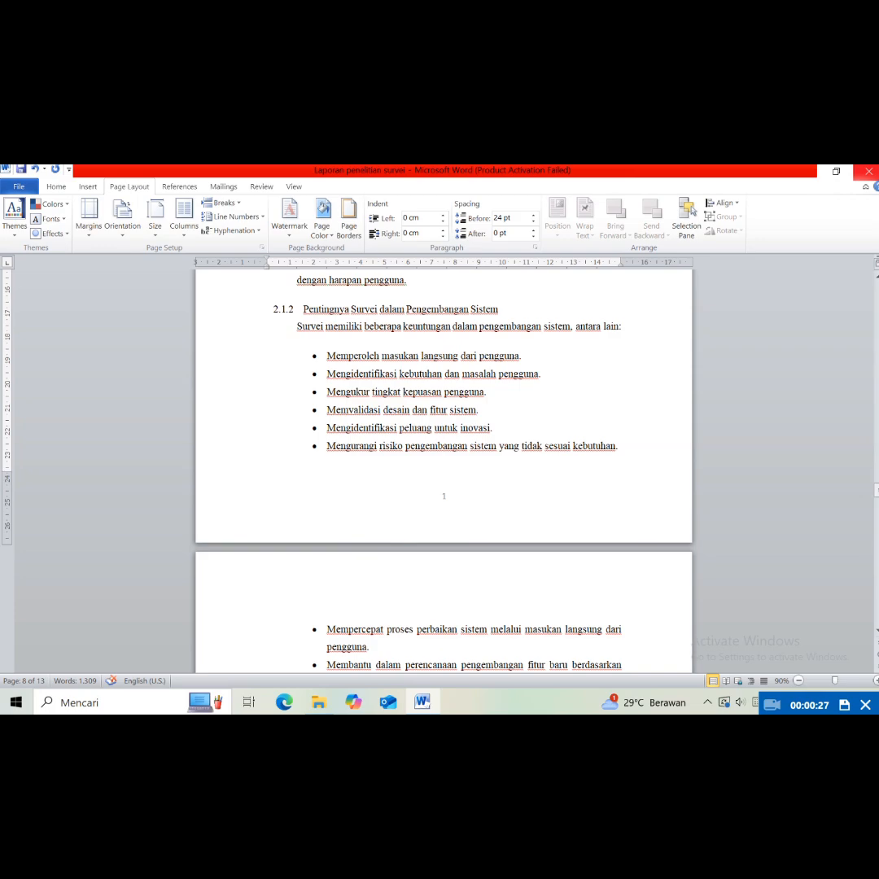
left_click(868, 171)
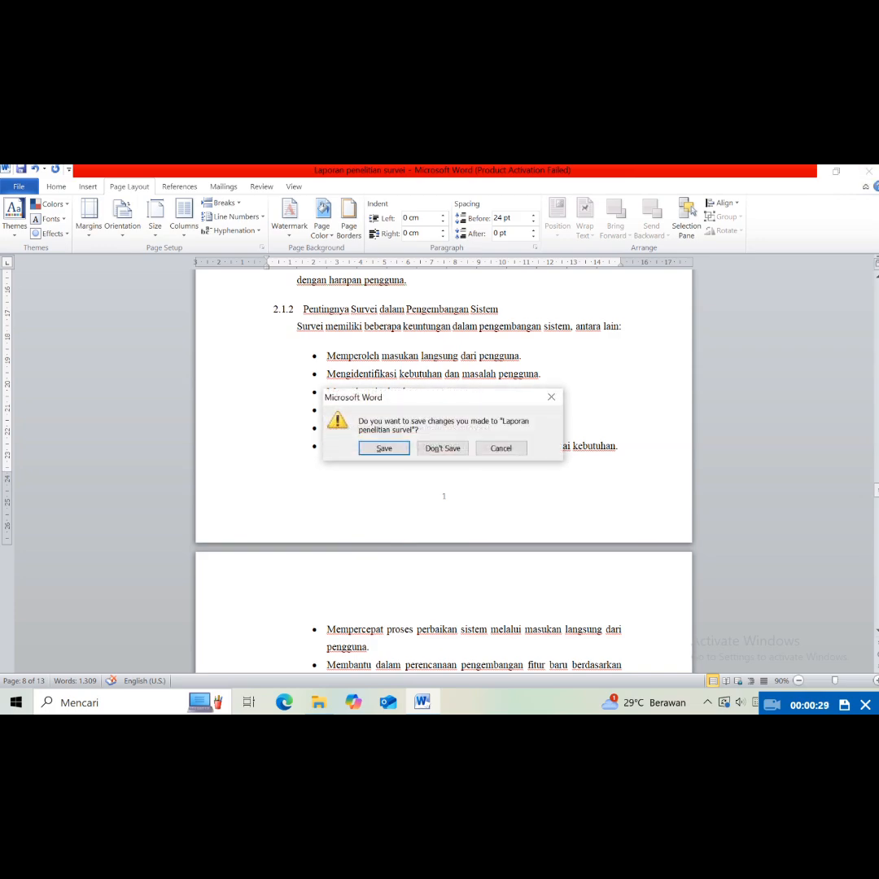